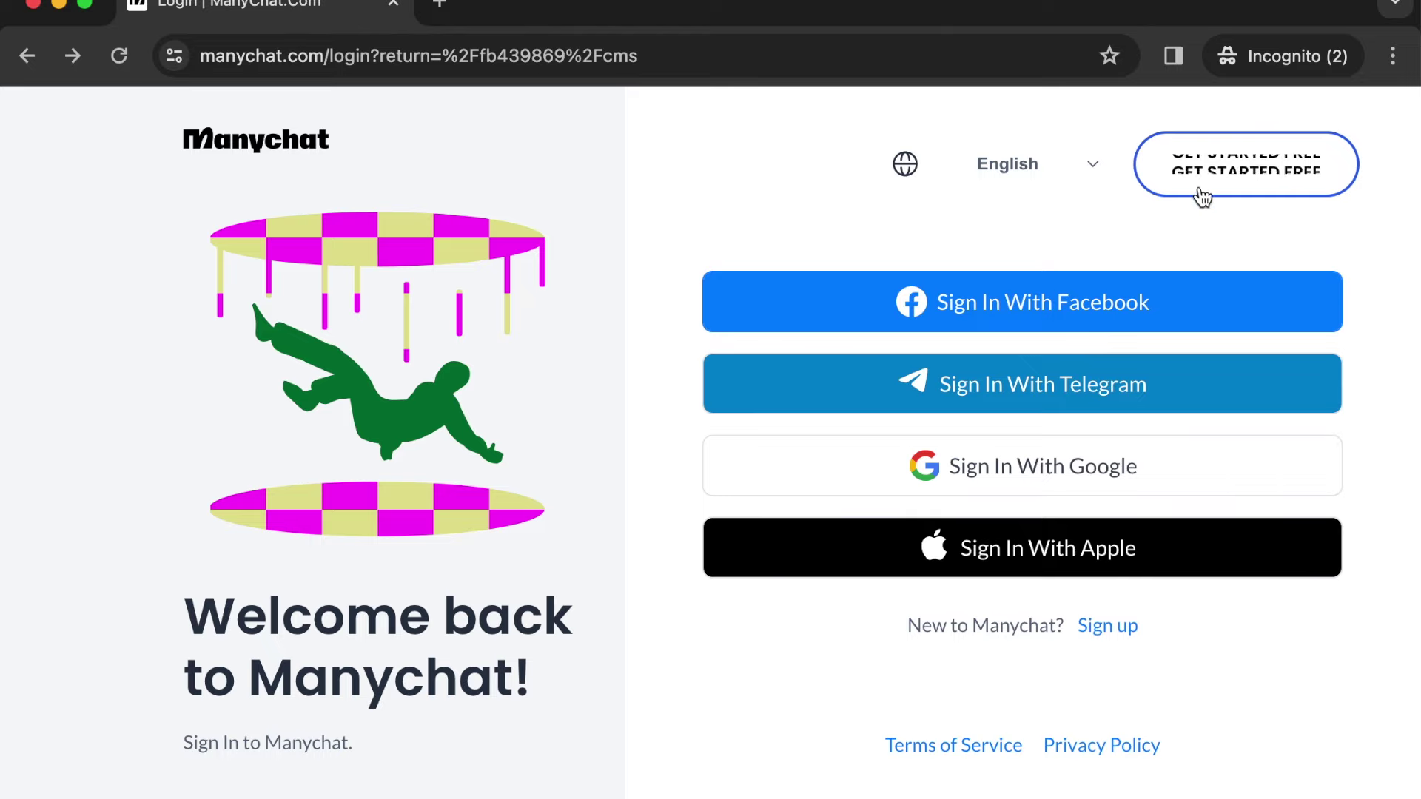
# Step: Sign up for Manychat with Instagram via Facebook, reaching Home with 1 connected channel and 383 contacts
pyautogui.click(1209, 166)
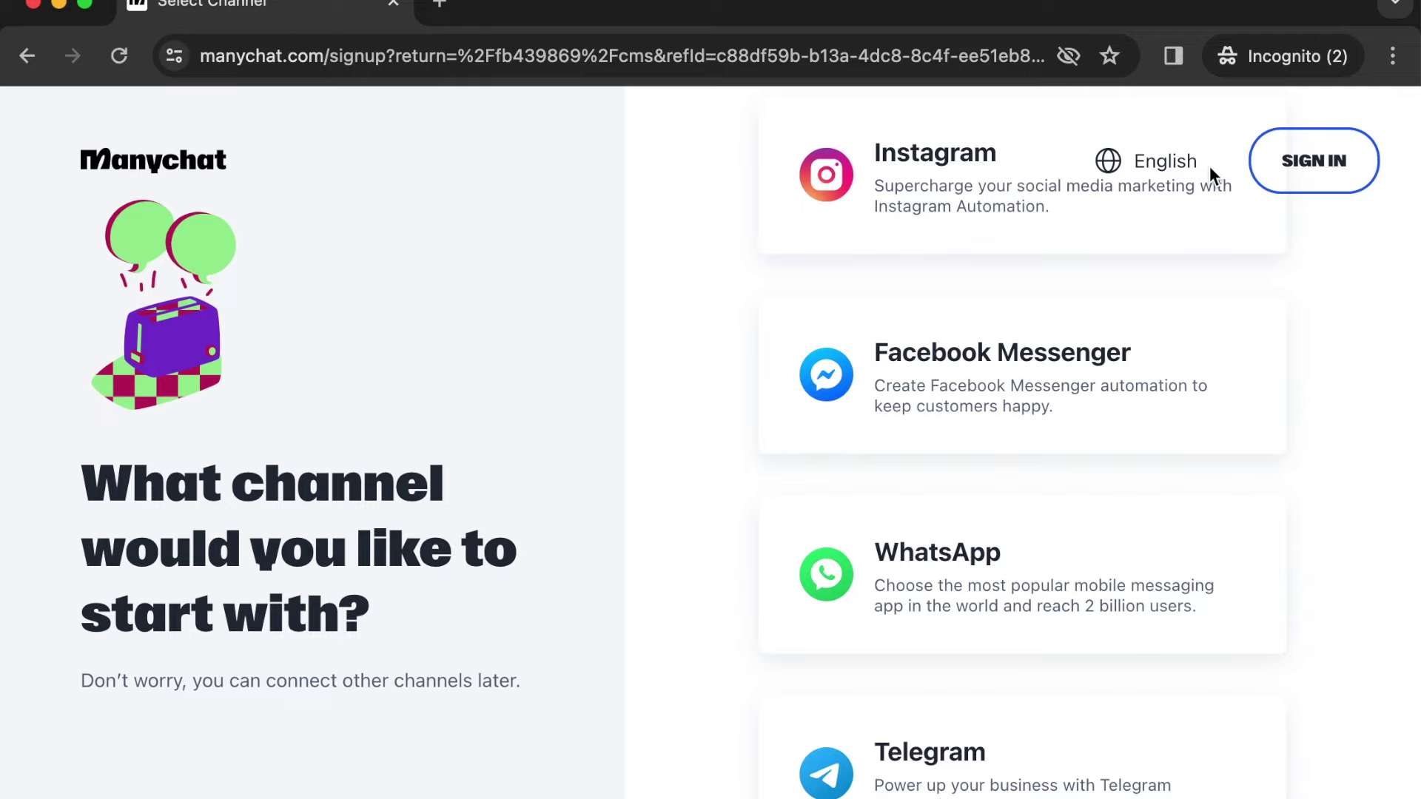
pyautogui.click(954, 186)
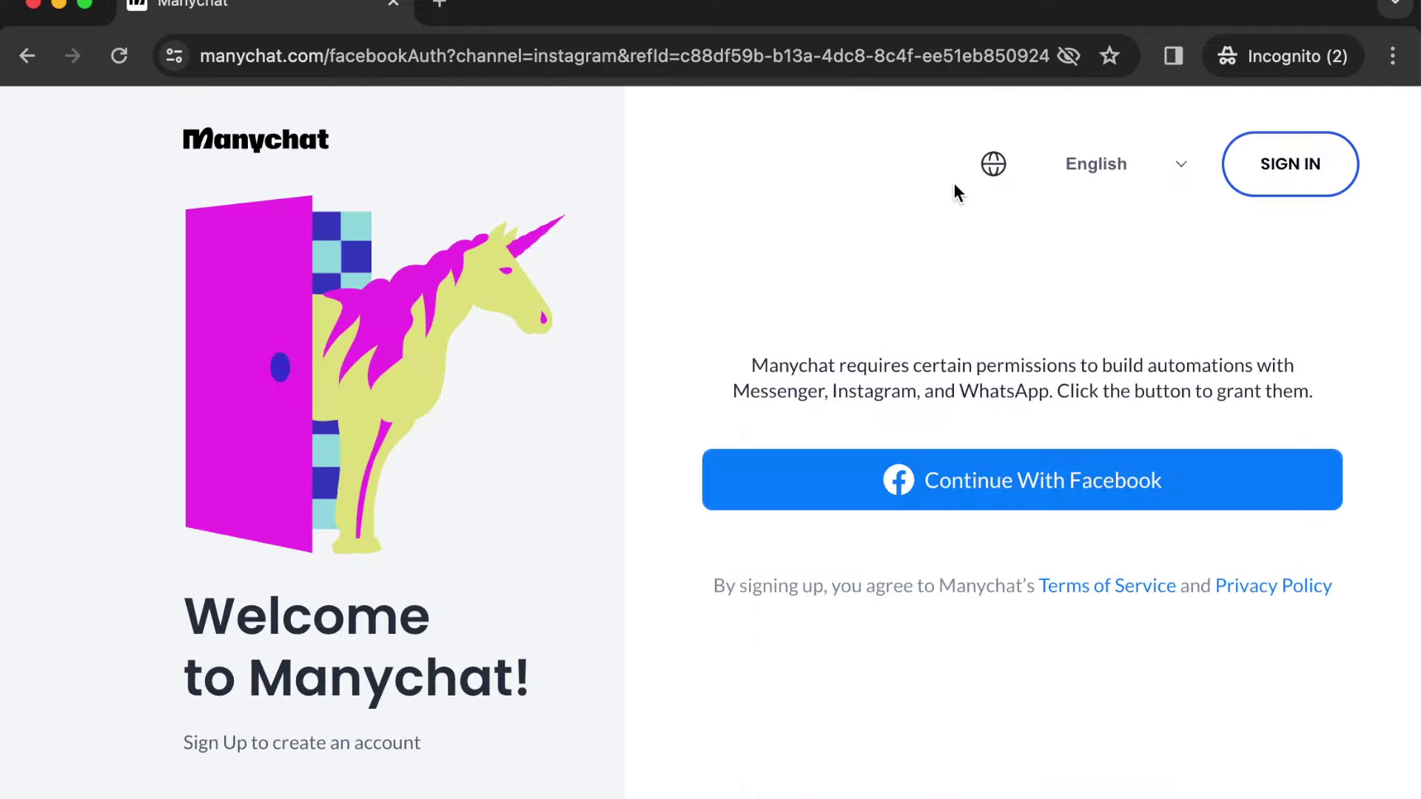
pyautogui.click(980, 483)
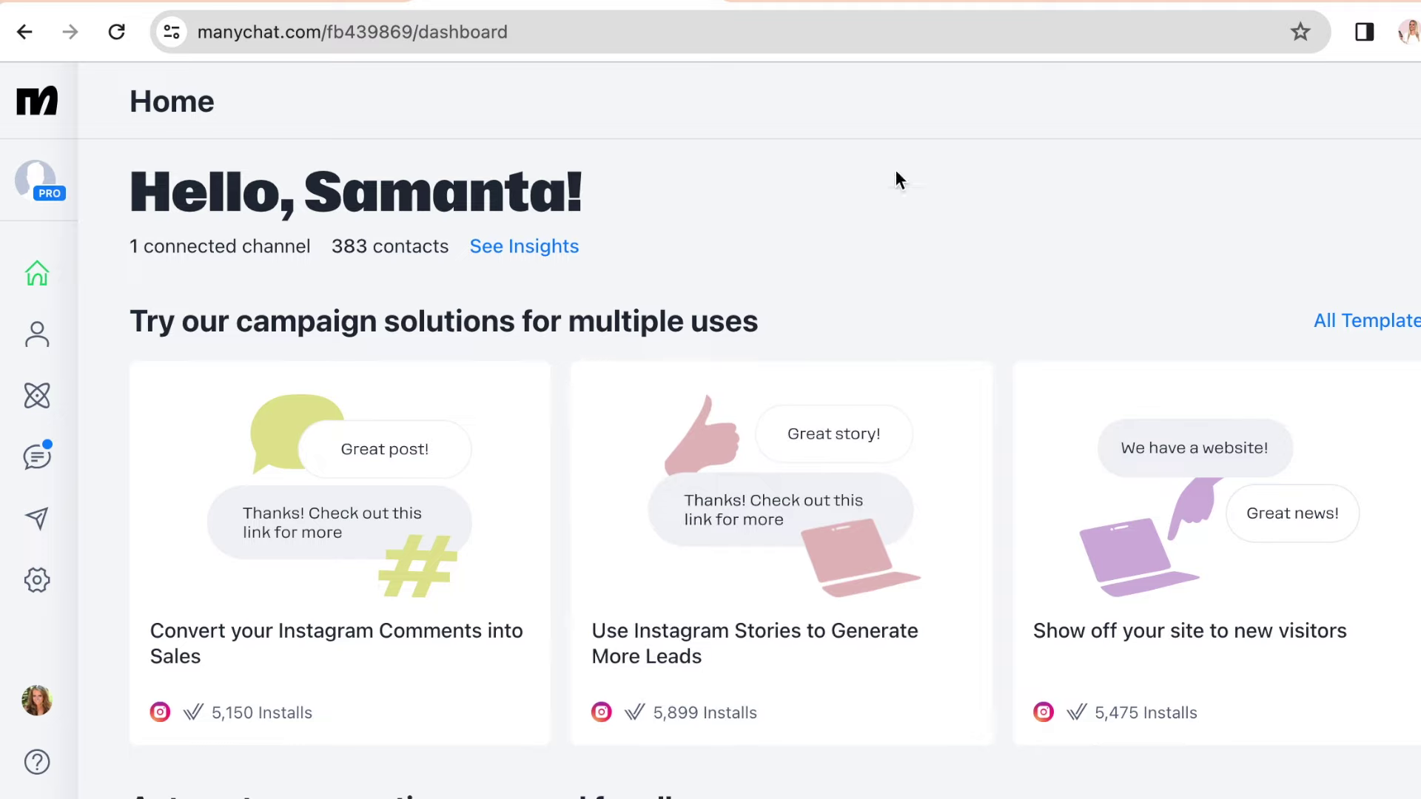
pyautogui.scroll(1, 926, 275)
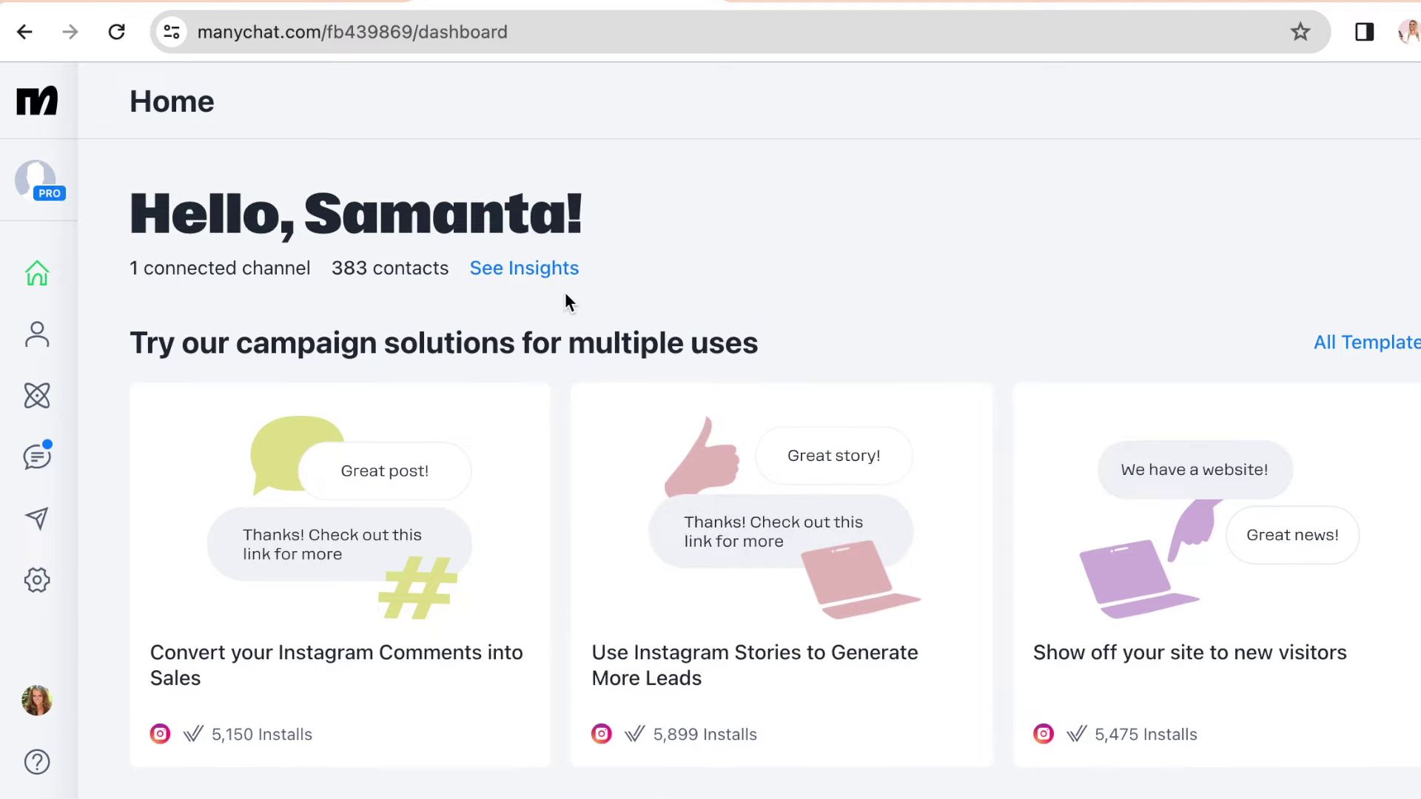
pyautogui.scroll(-2, 566, 302)
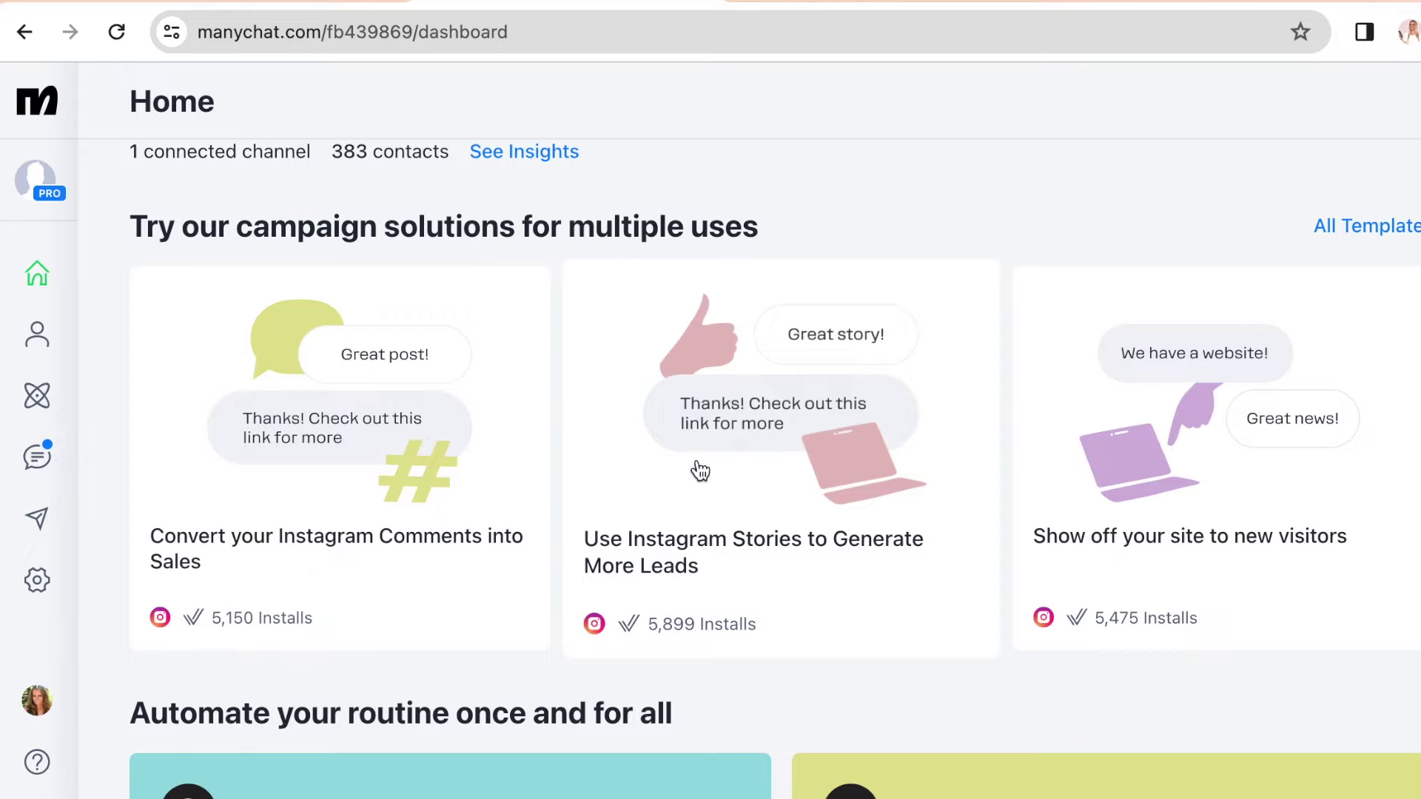
pyautogui.click(1358, 230)
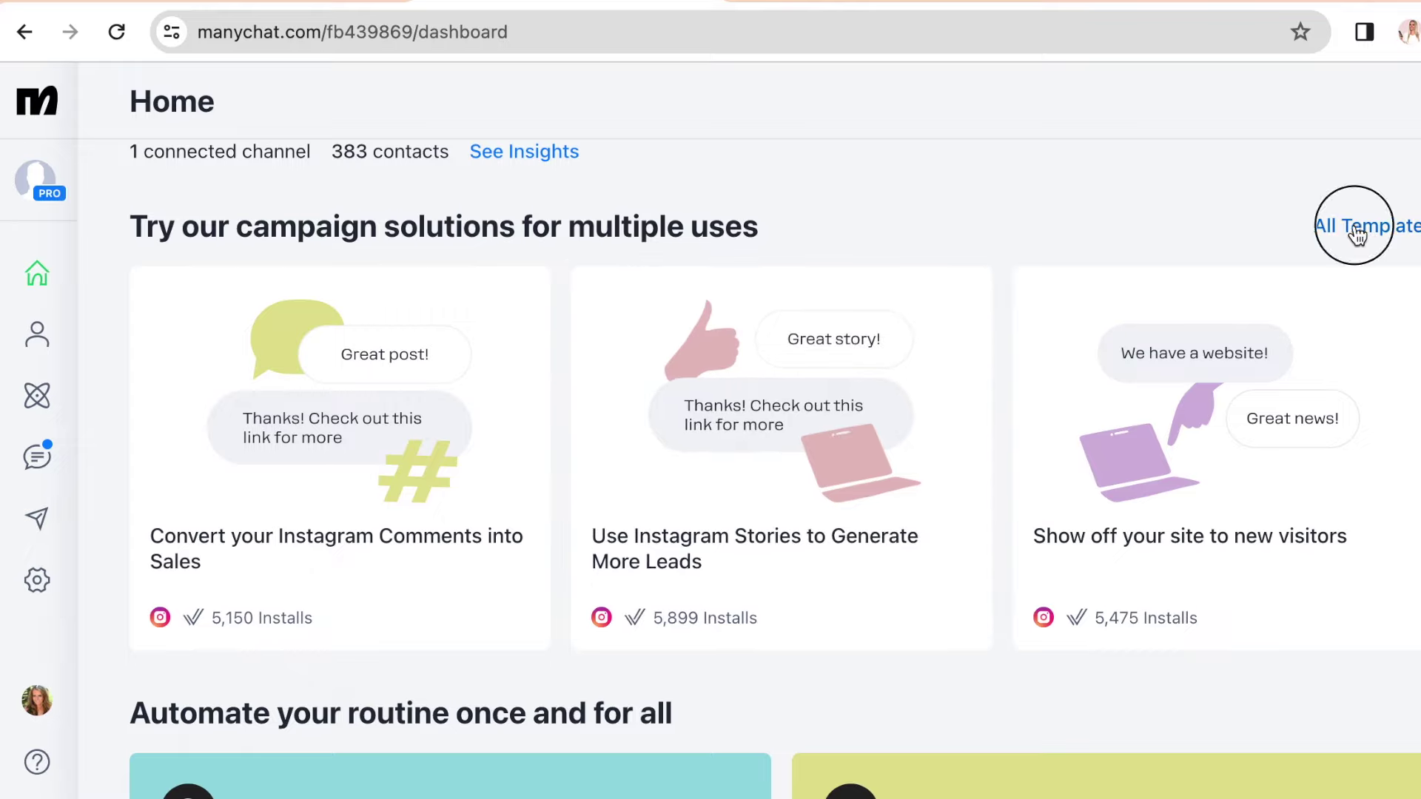
pyautogui.scroll(-9, 682, 384)
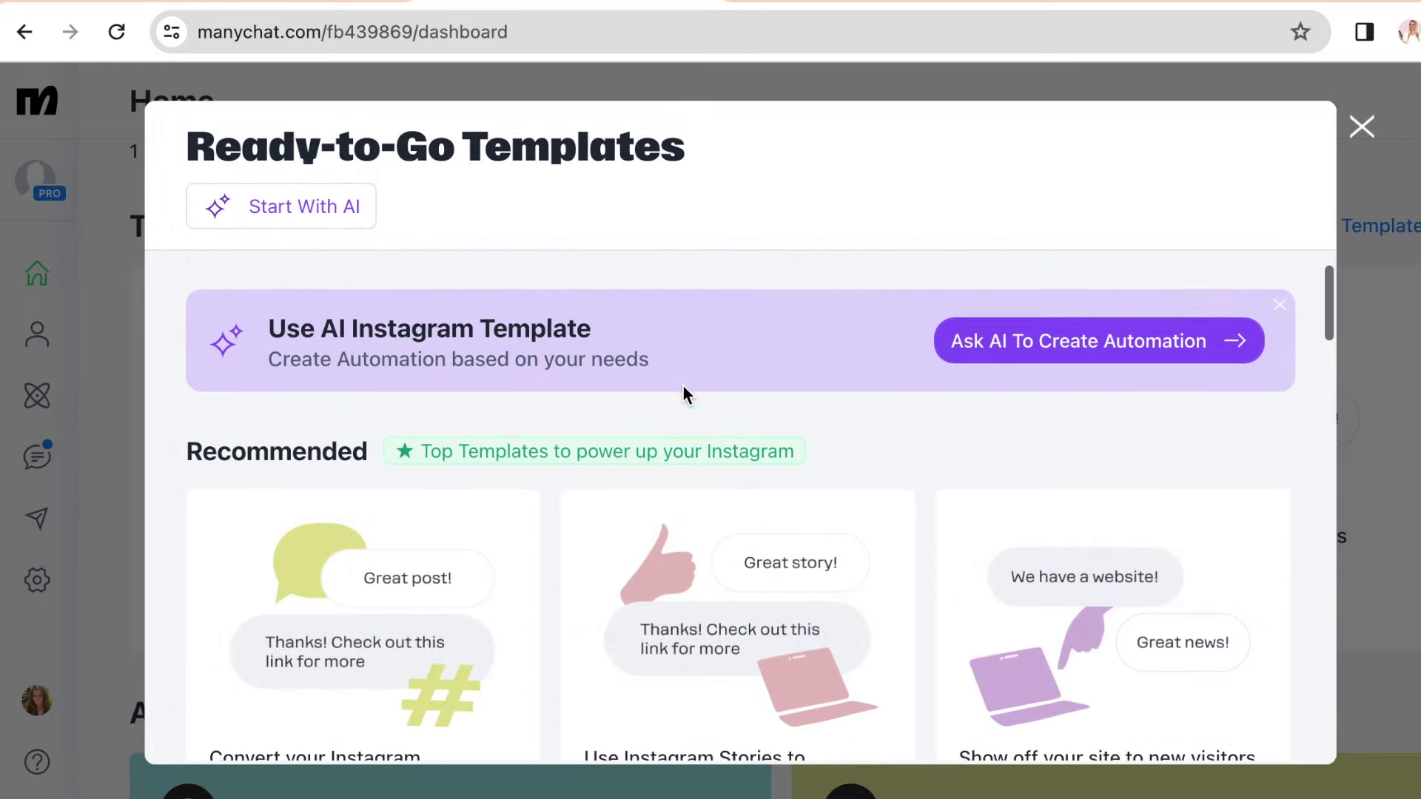
pyautogui.scroll(-5, 682, 386)
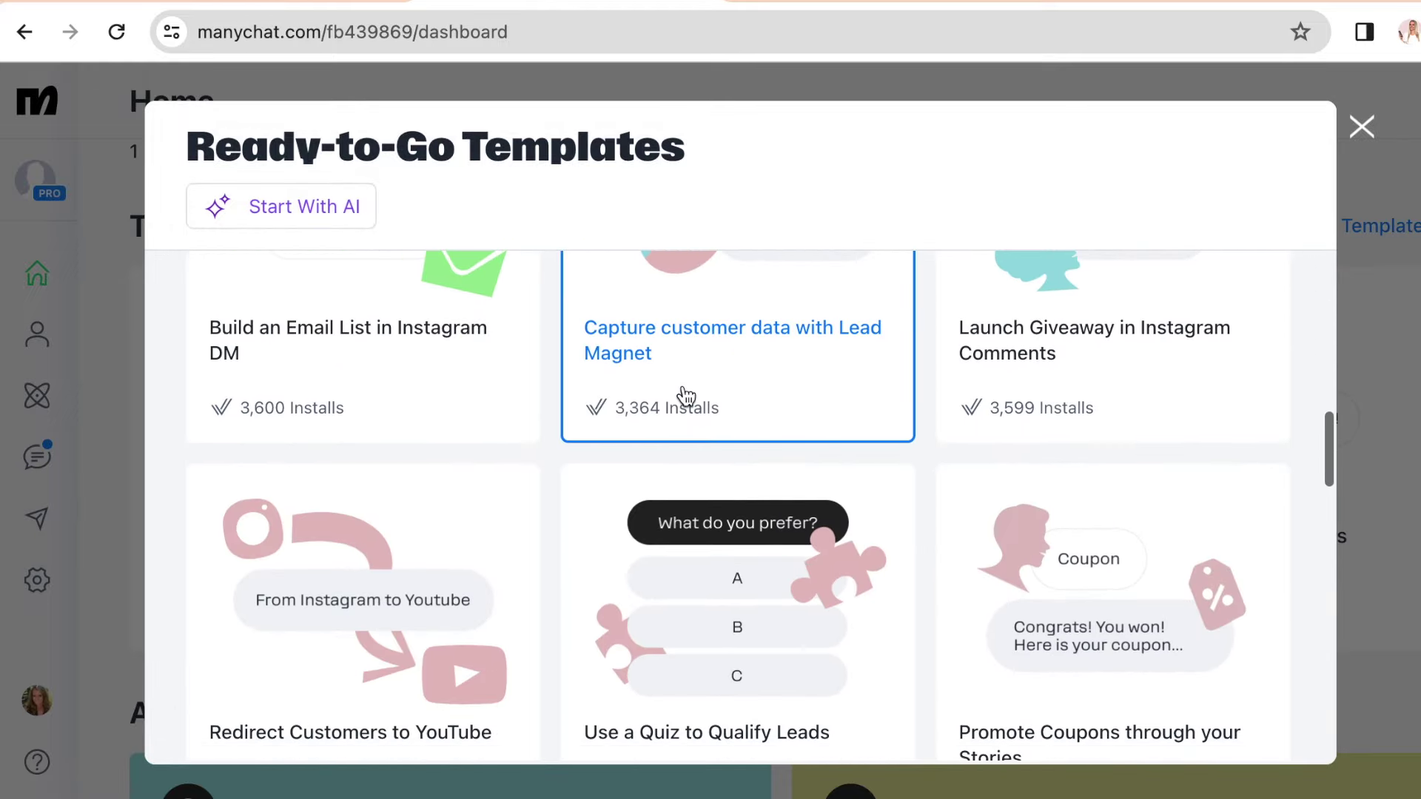
pyautogui.scroll(4, 678, 396)
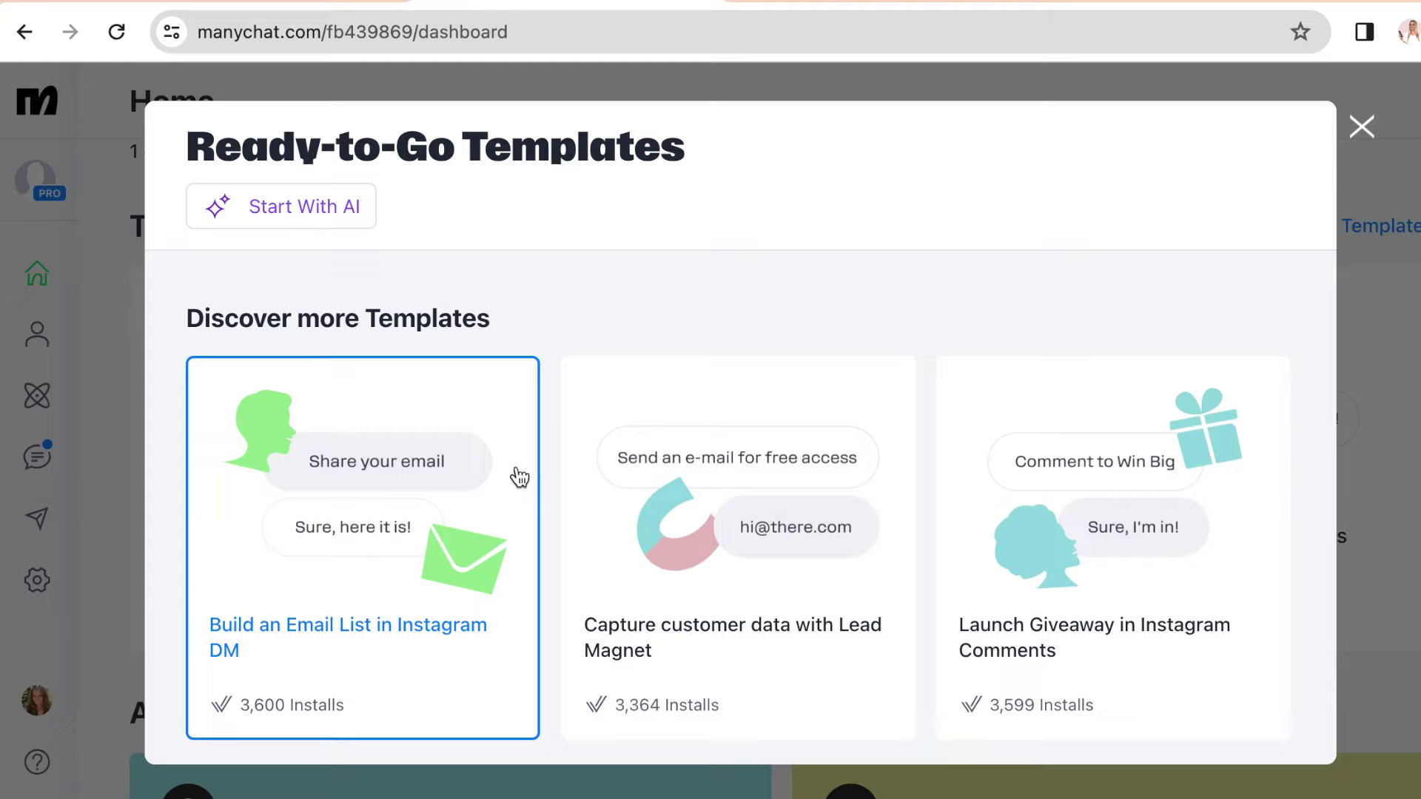
pyautogui.scroll(-8, 519, 477)
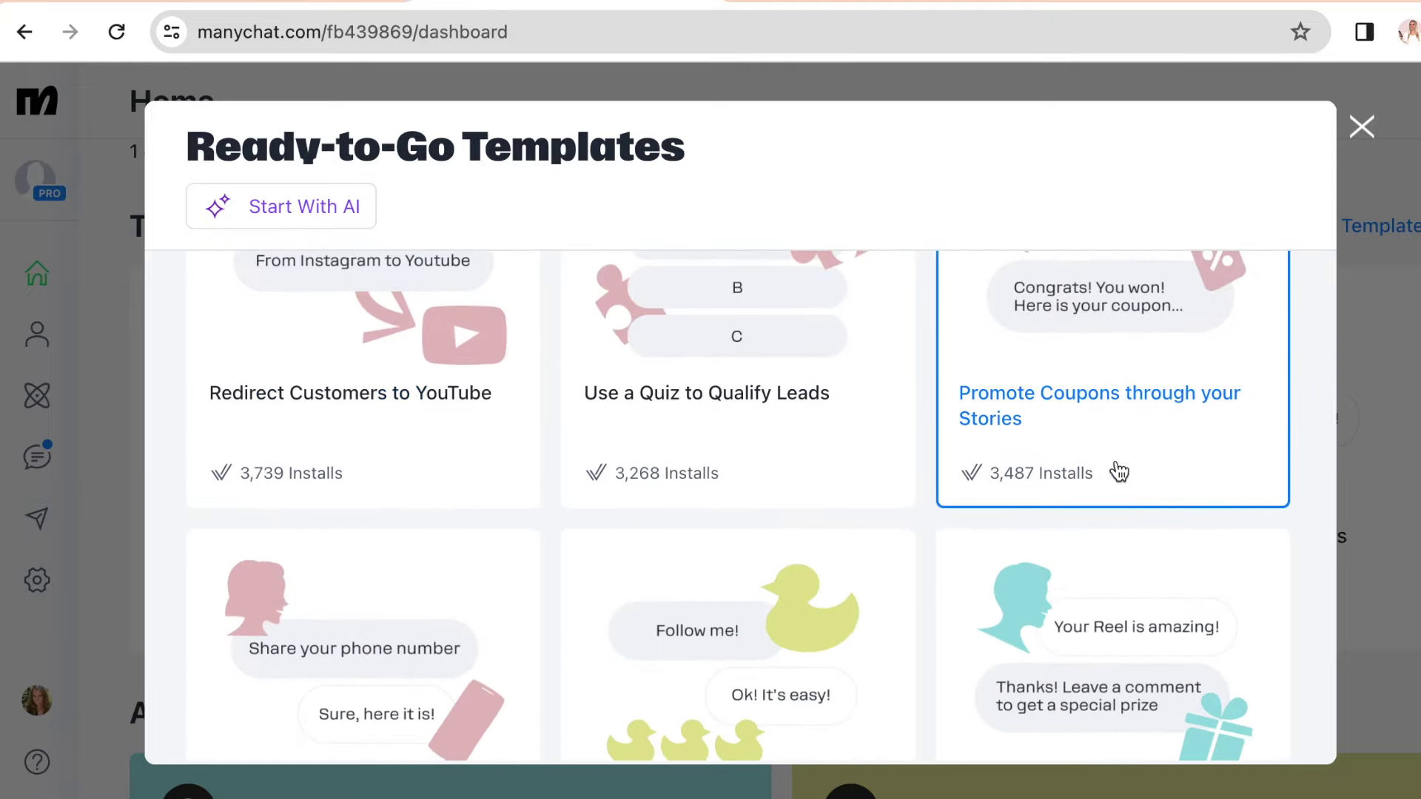
pyautogui.scroll(-5, 1100, 472)
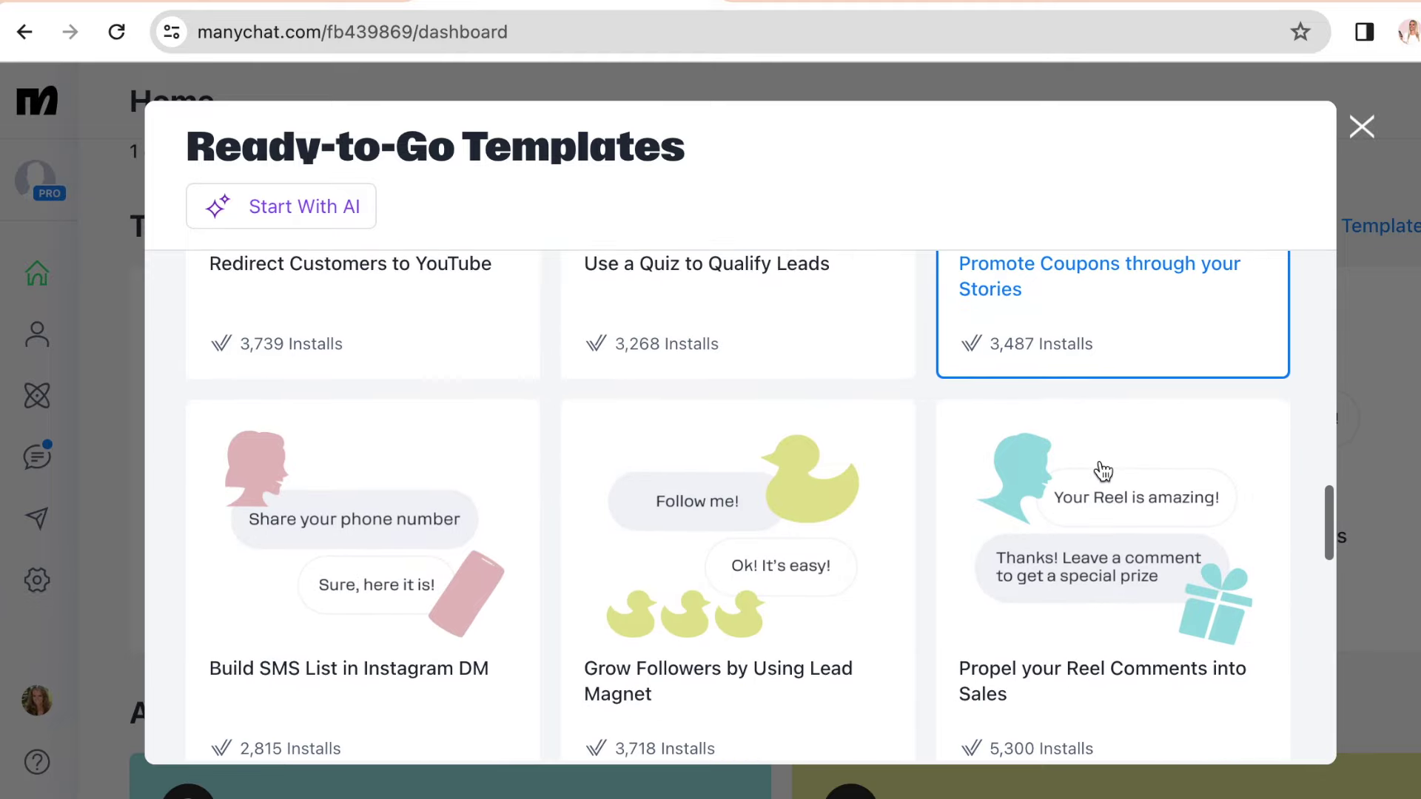
pyautogui.press('Escape')
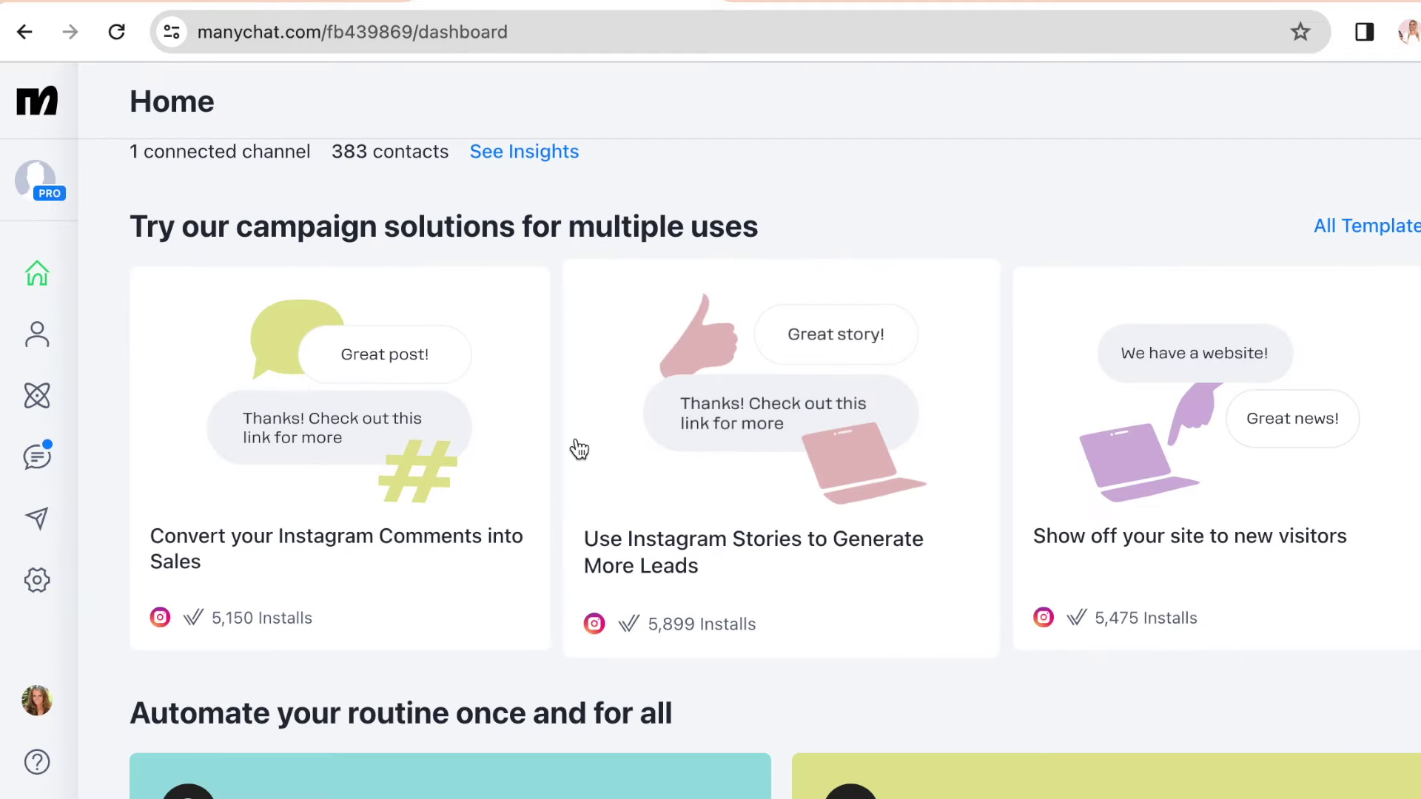
pyautogui.click(319, 395)
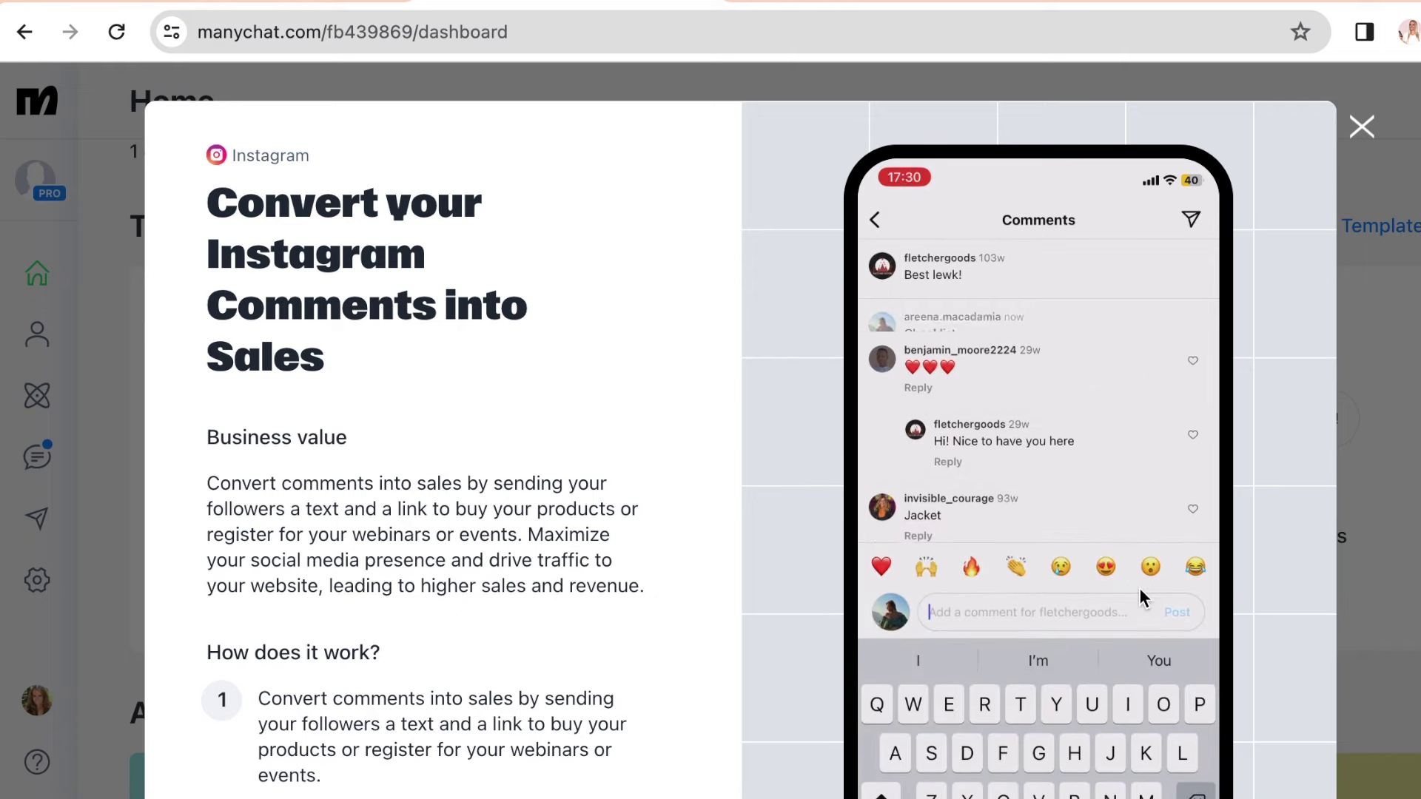
pyautogui.click(1361, 126)
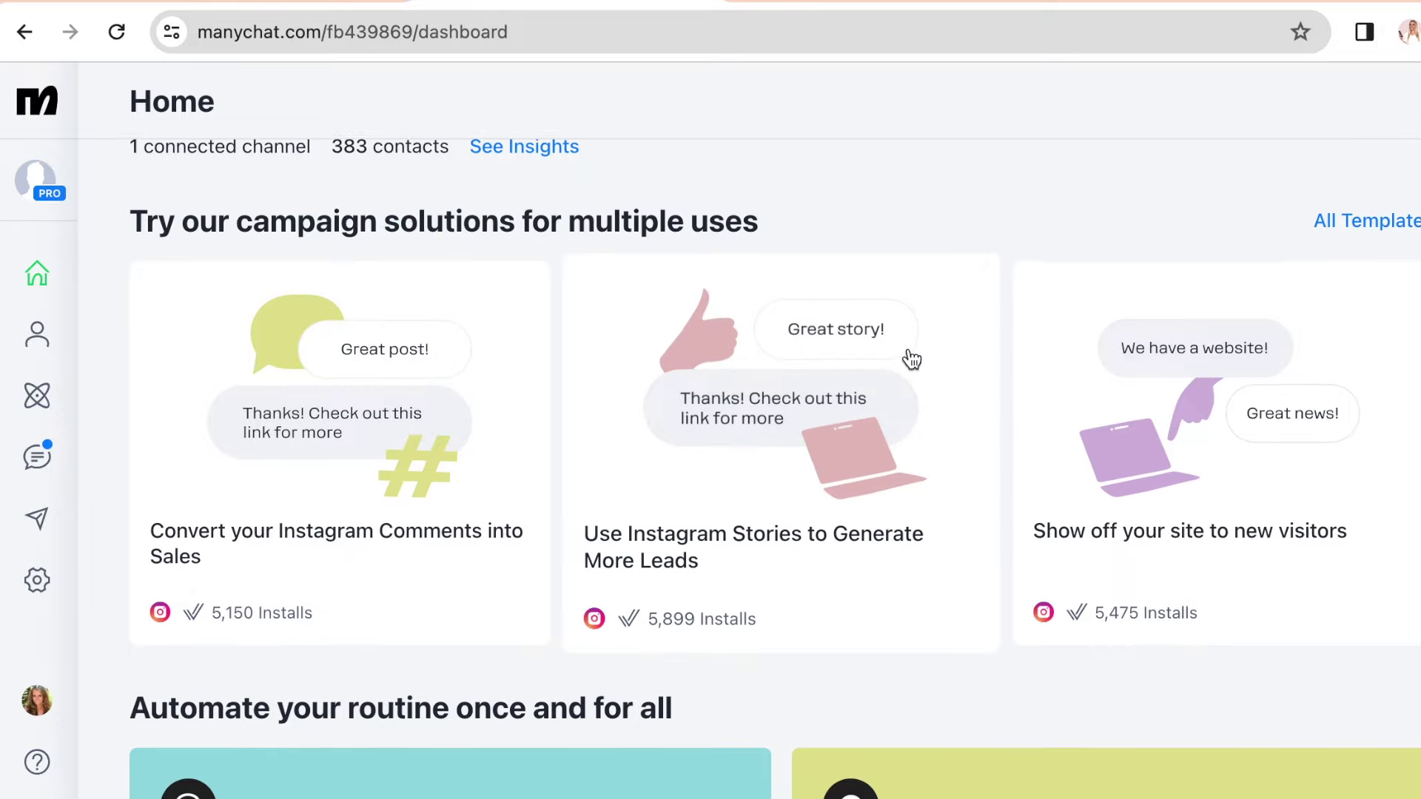
pyautogui.scroll(-8, 912, 359)
pyautogui.scroll(10, 911, 359)
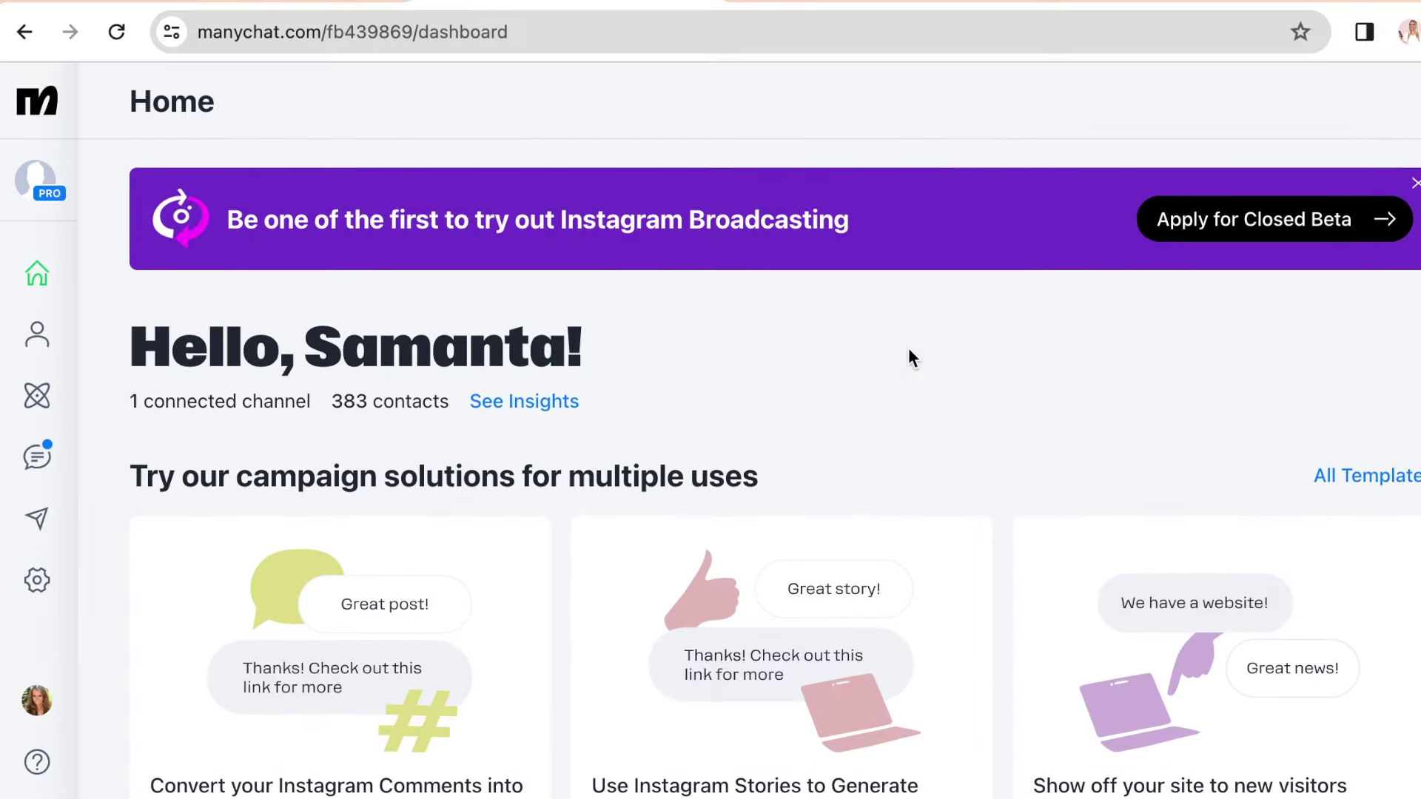
pyautogui.scroll(-4, 910, 352)
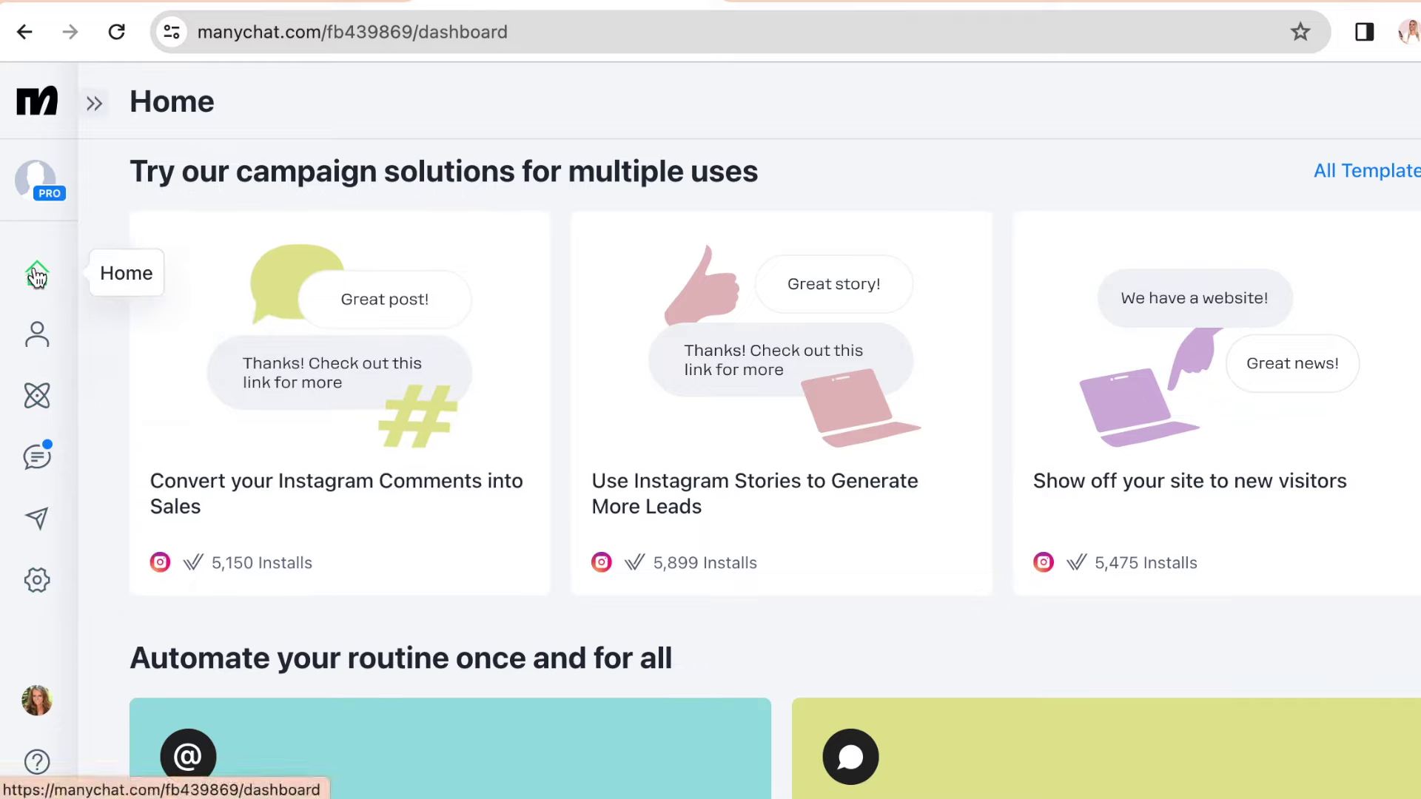
# Step: Create a new Untitled automation from scratch instead of a template
pyautogui.click(39, 400)
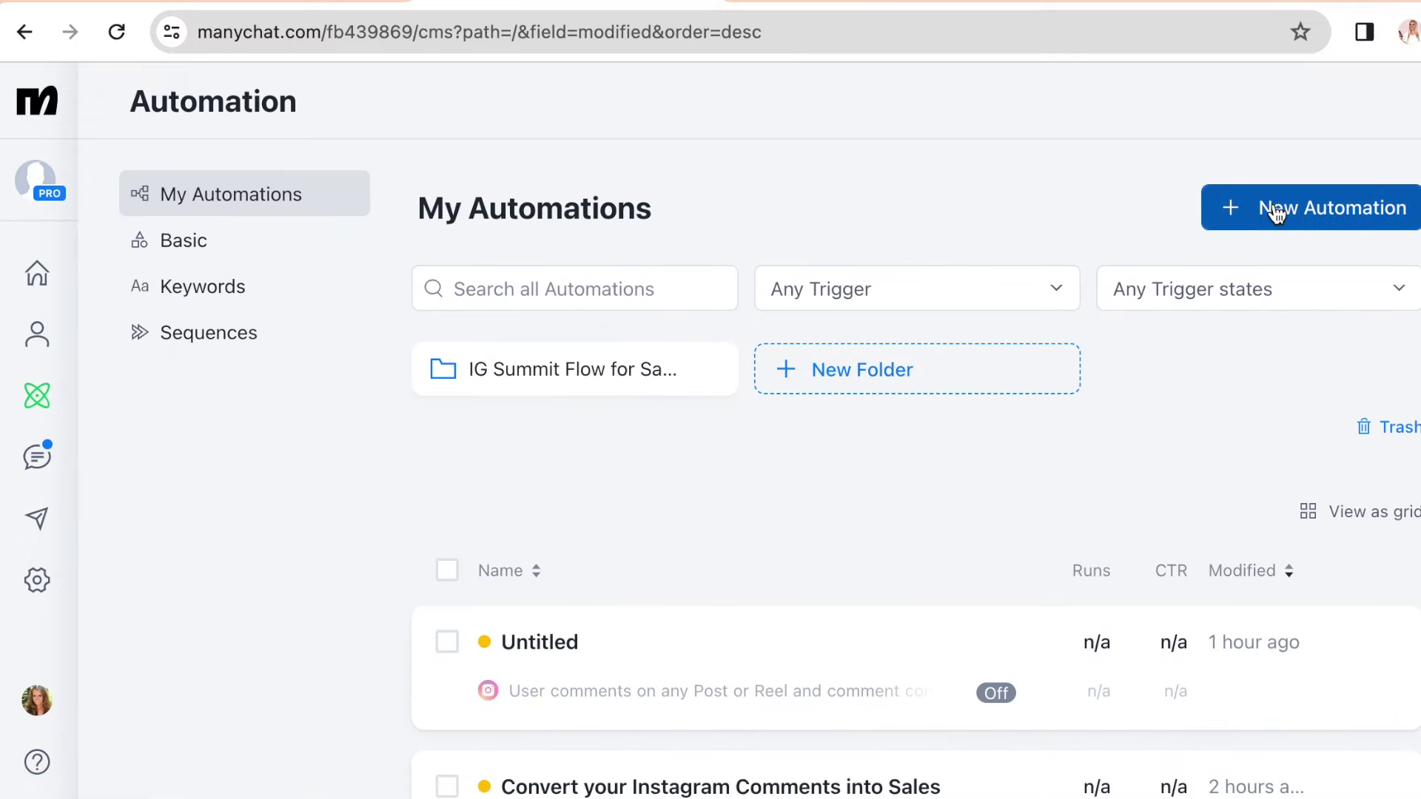
pyautogui.click(1310, 209)
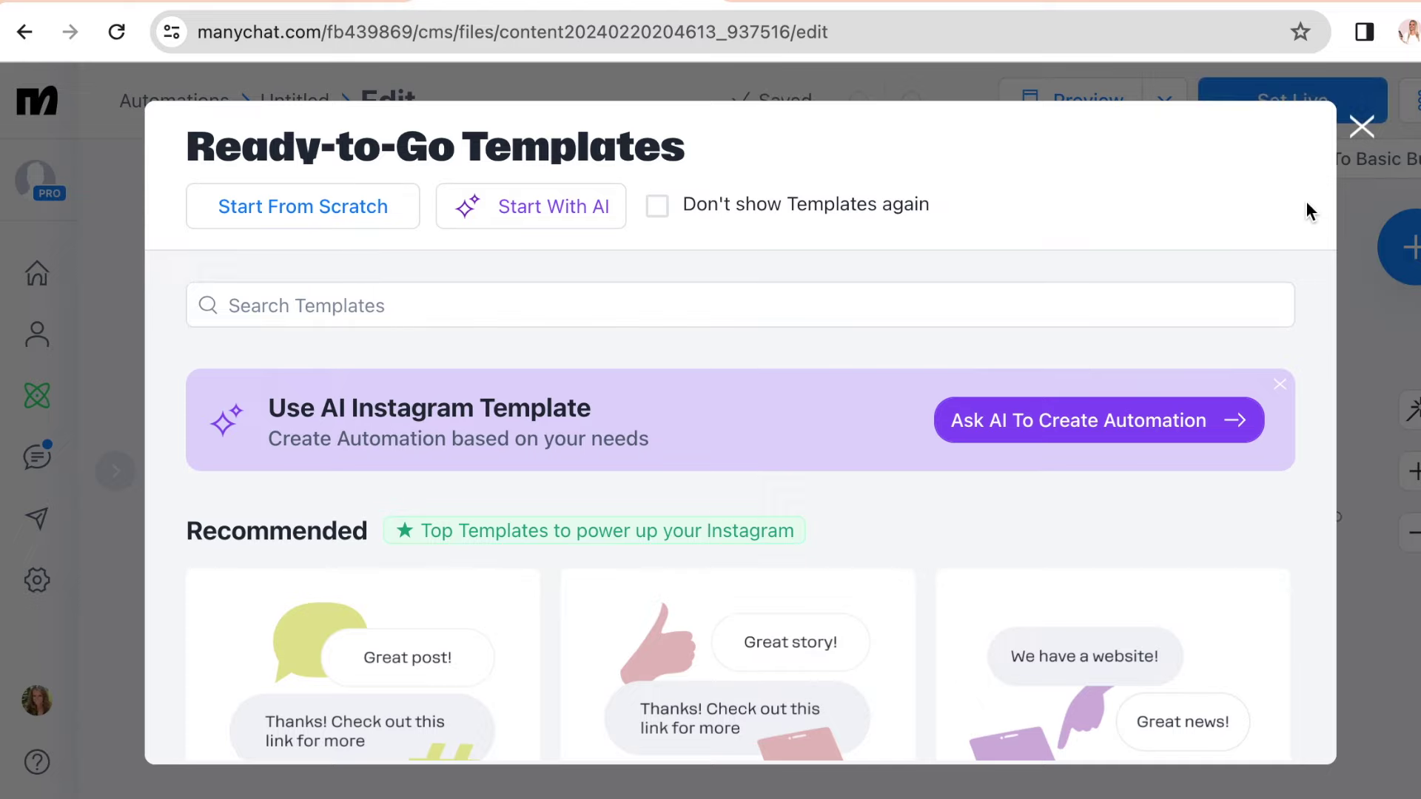
pyautogui.click(382, 203)
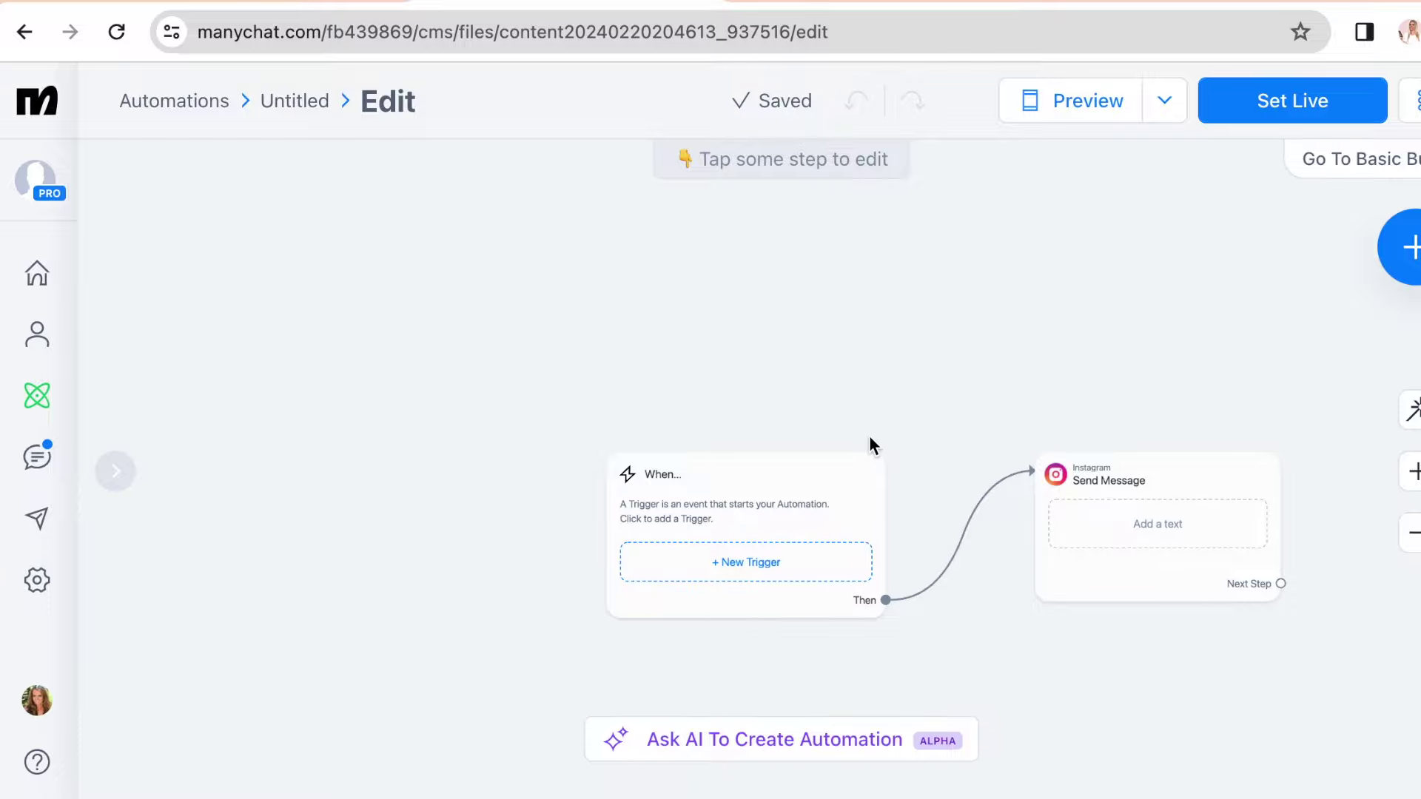
# Step: Bring the empty trigger and Send Message steps into view and open the trigger choices
pyautogui.scroll(2, 876, 429)
pyautogui.scroll(3, 876, 437)
pyautogui.moveTo(989, 422); pyautogui.dragTo(807, 285)
pyautogui.scroll(-3, 792, 284)
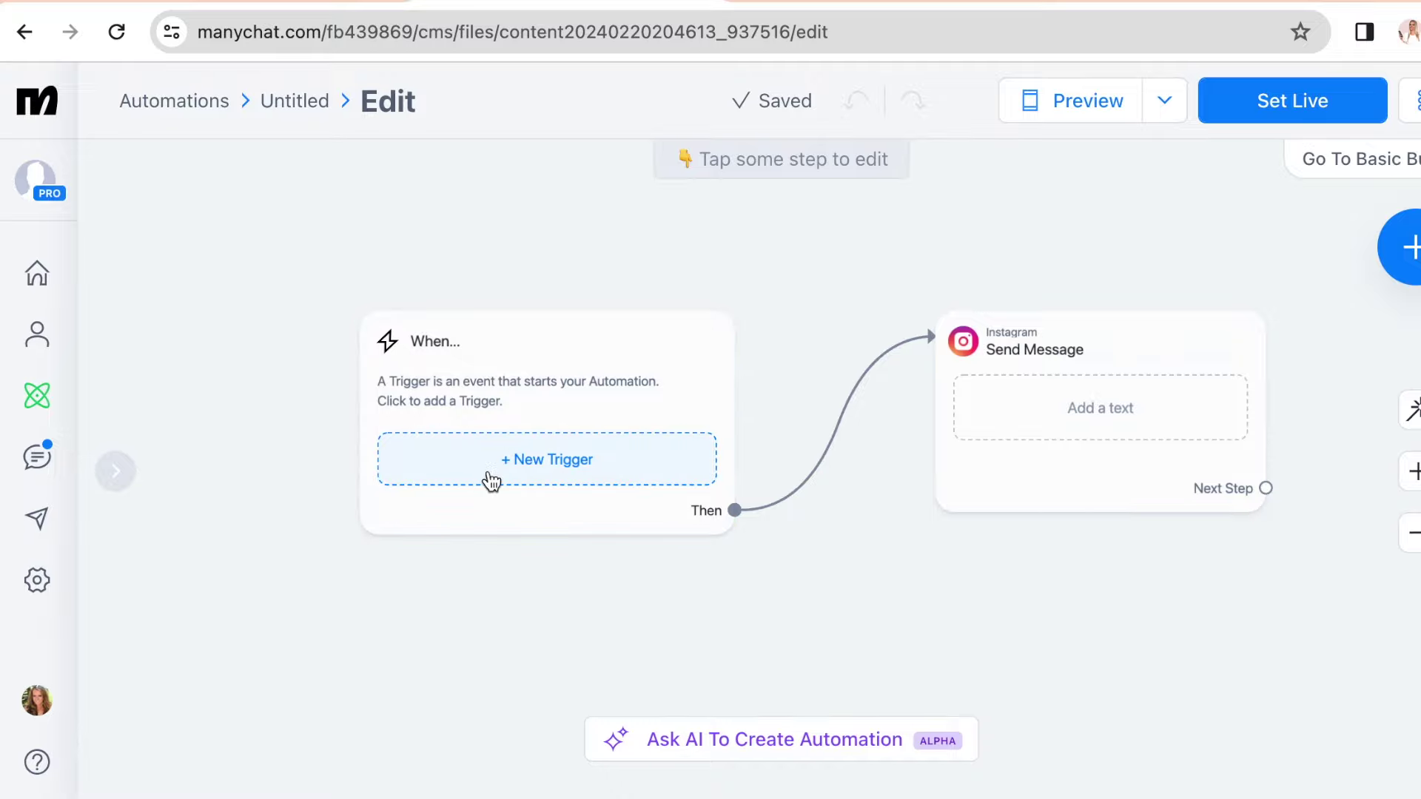
pyautogui.moveTo(1142, 336)
pyautogui.click(527, 466)
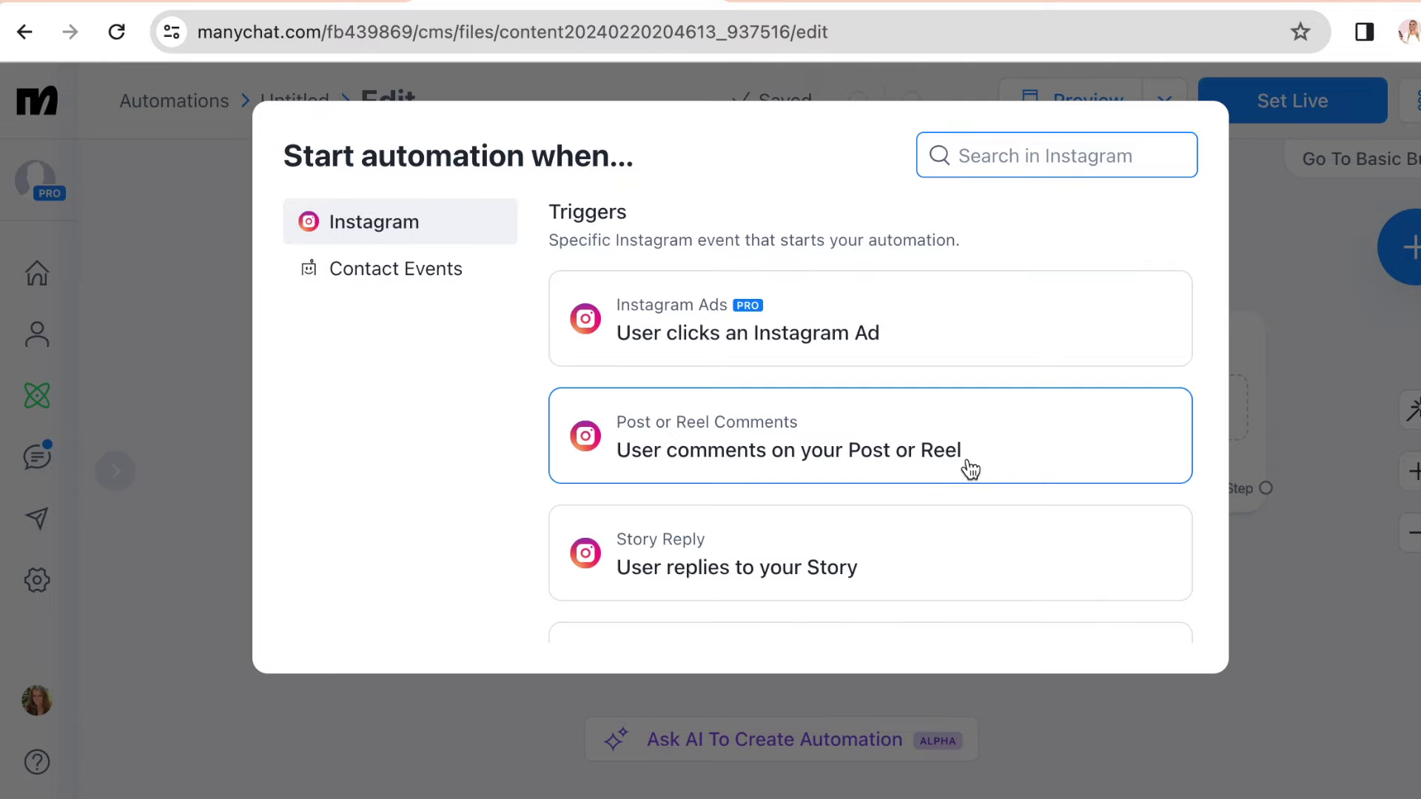
# Step: Add a Post or Reel Comments trigger applied to All Posts or Reels
pyautogui.click(656, 436)
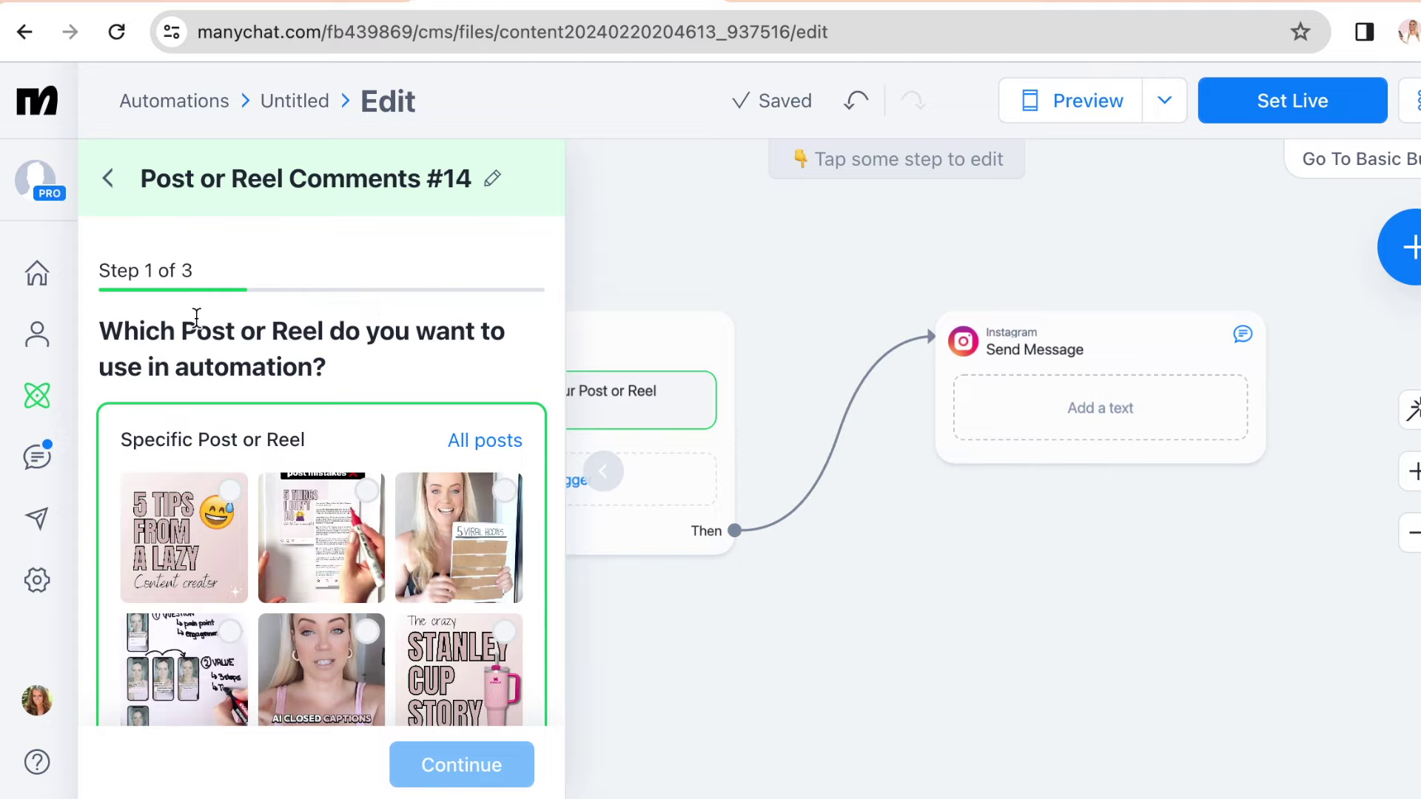
pyautogui.scroll(-1, 333, 330)
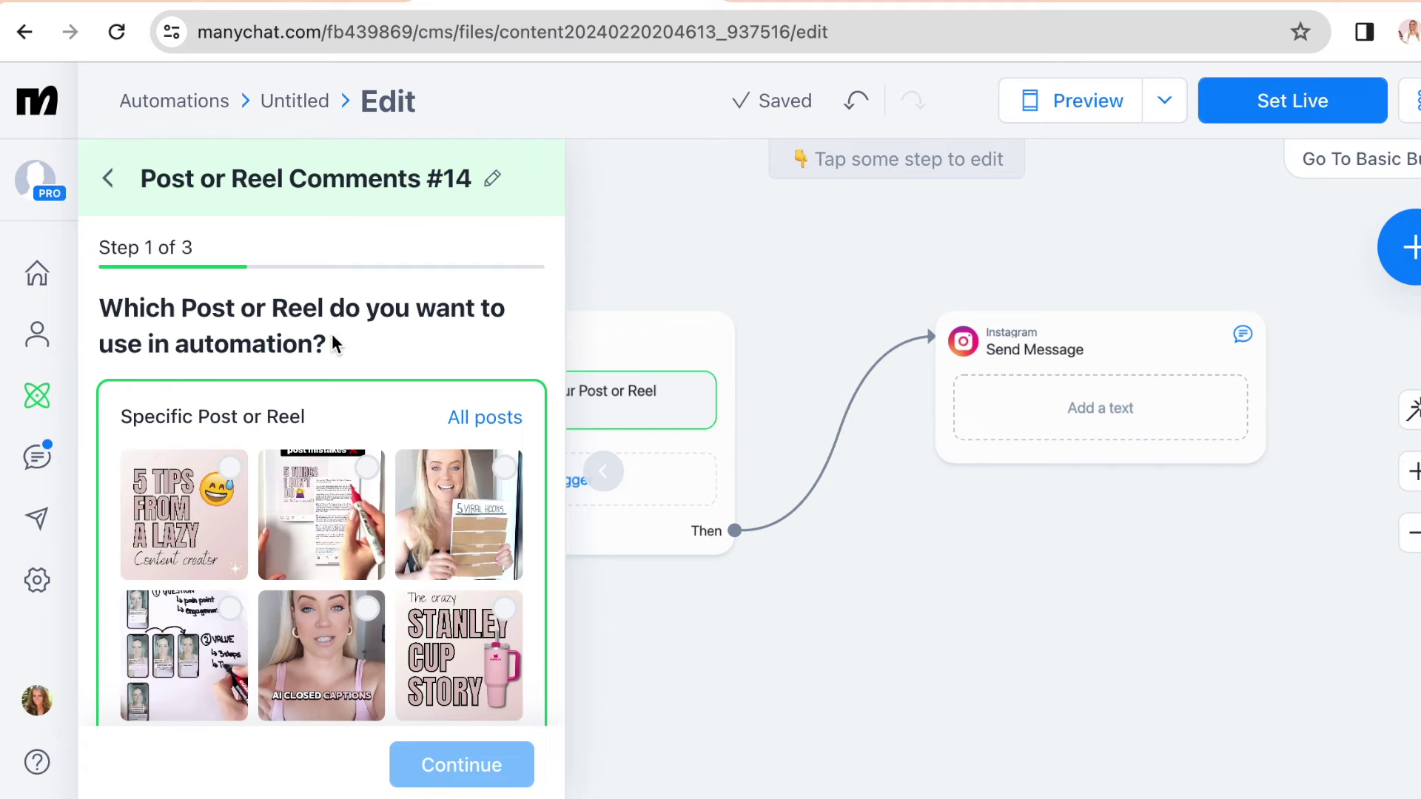
pyautogui.scroll(-2, 331, 335)
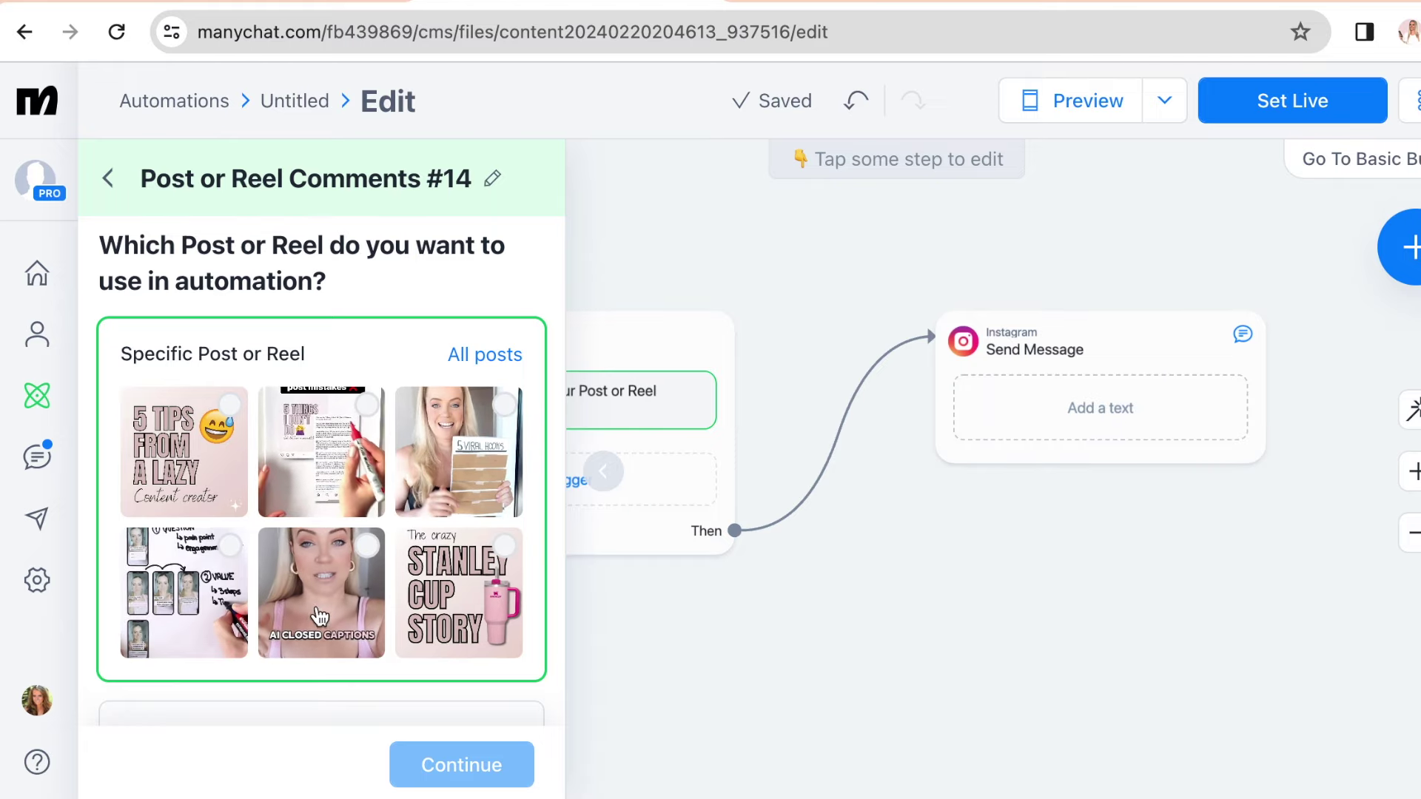
pyautogui.scroll(-3, 340, 551)
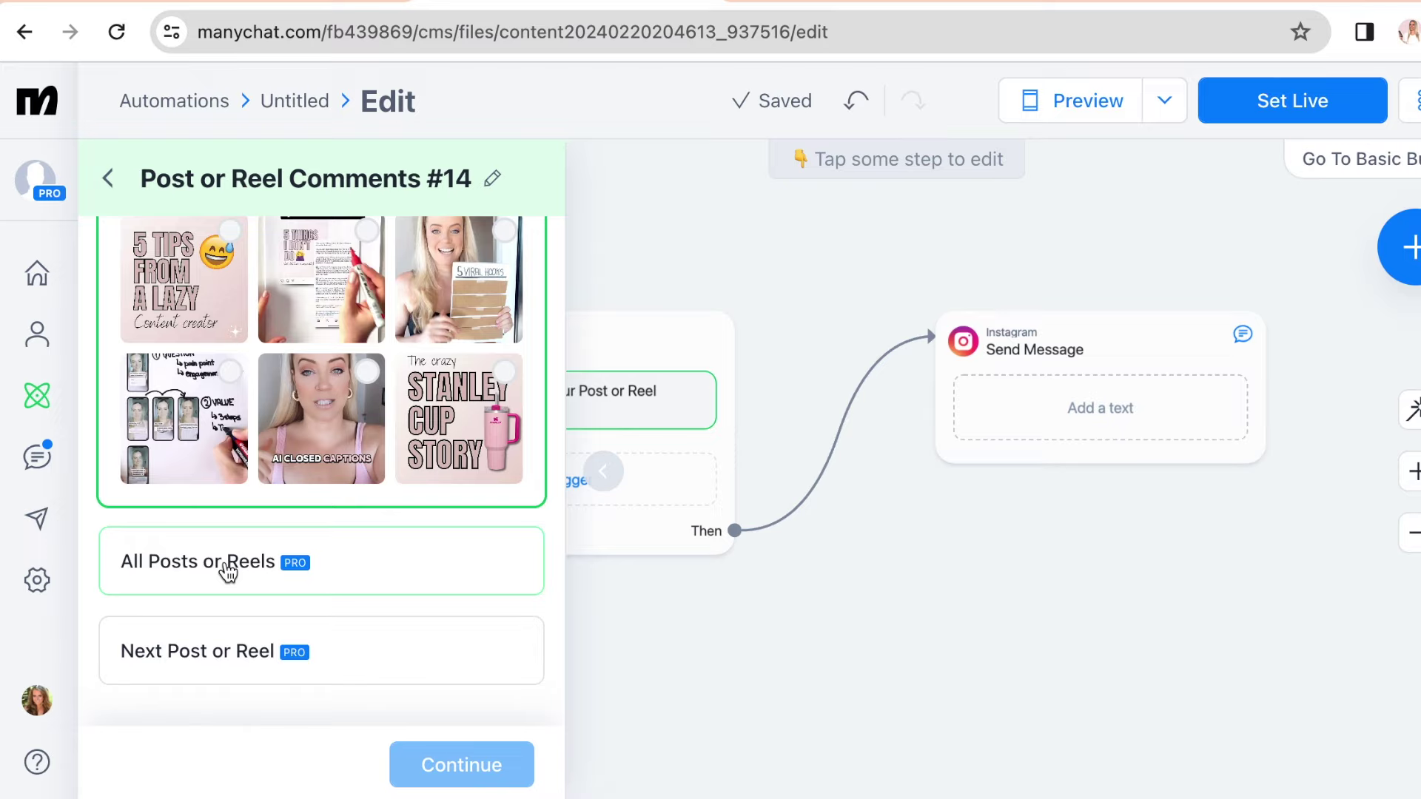
pyautogui.click(228, 572)
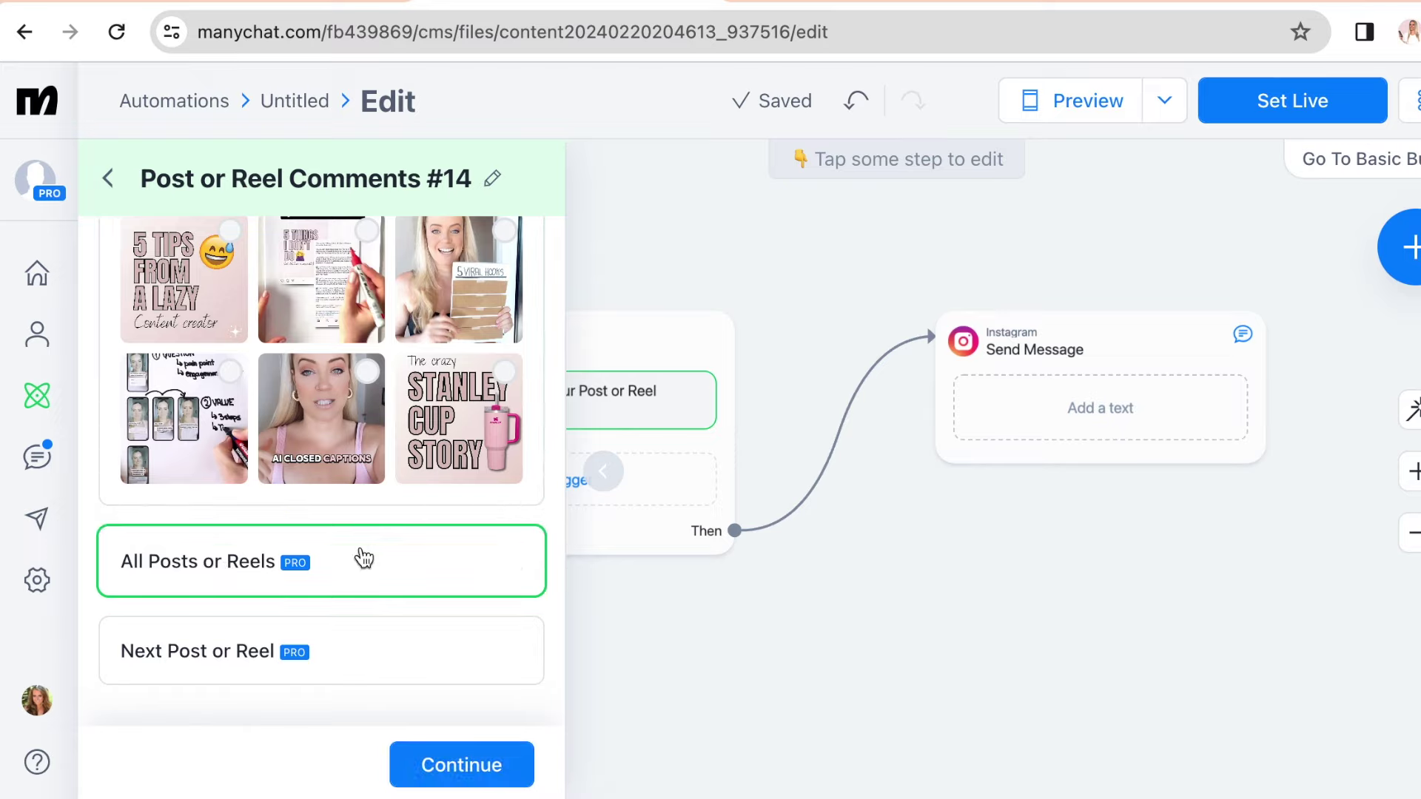
# Step: Limit the comment trigger to comments including the keyword 'link', then continue to public replies
pyautogui.click(453, 765)
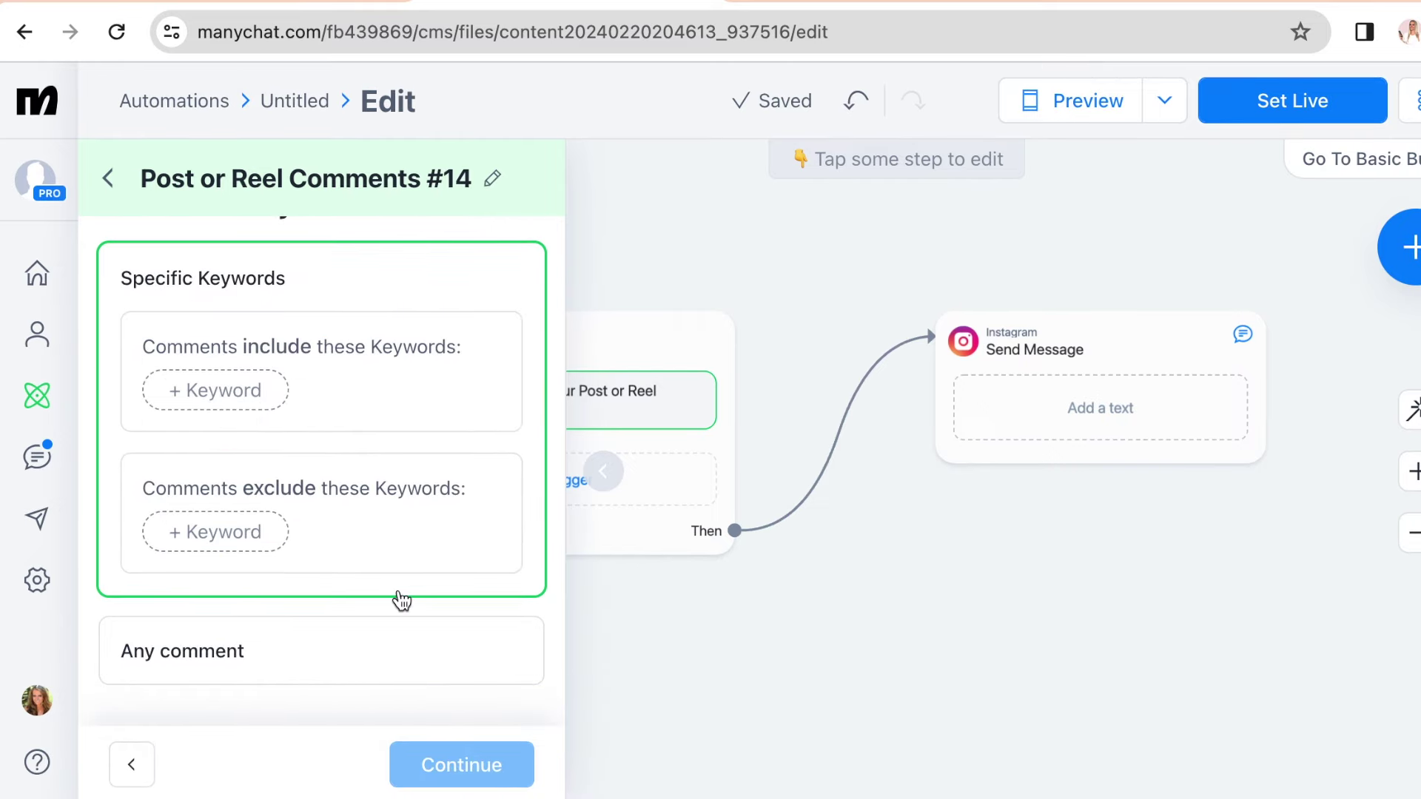
pyautogui.scroll(2, 400, 601)
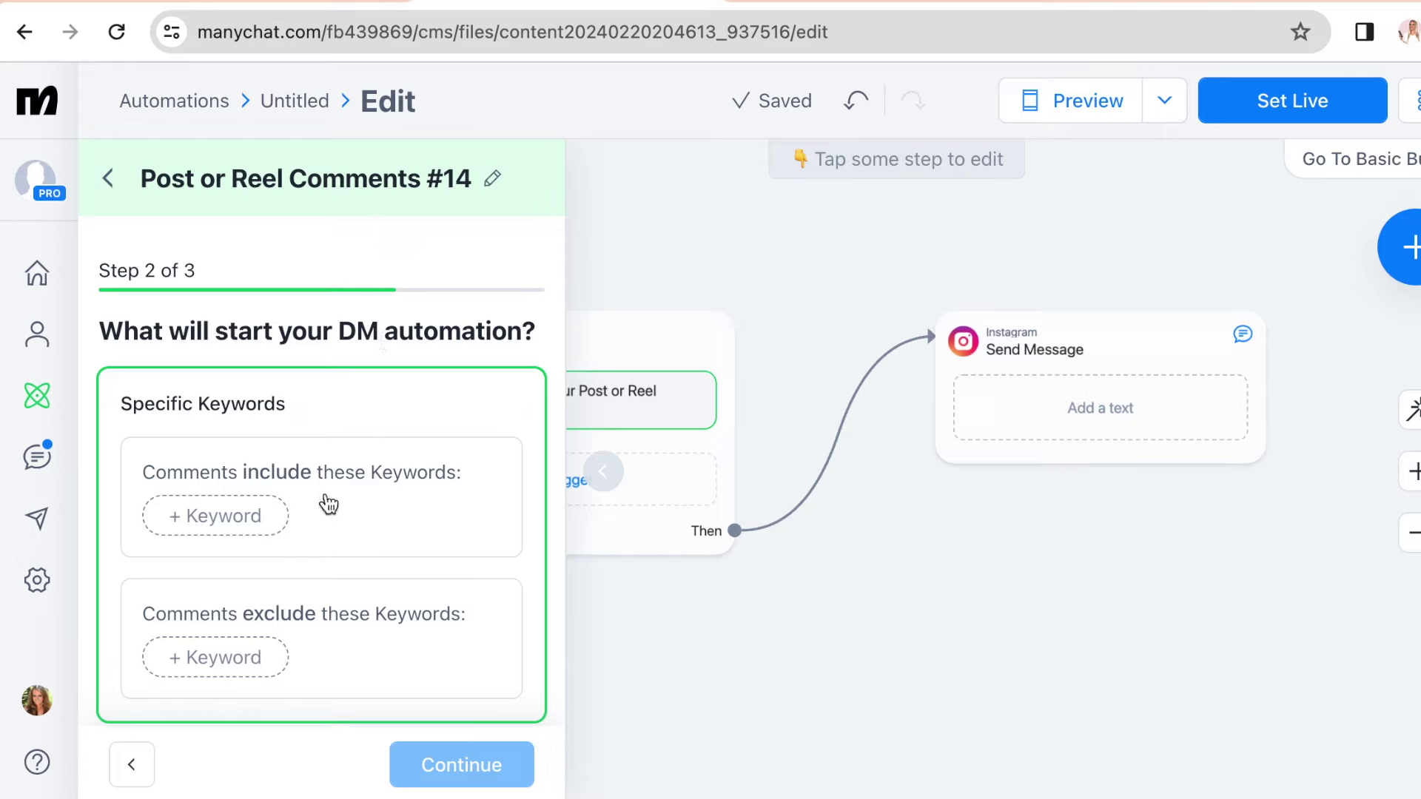
pyautogui.click(211, 516)
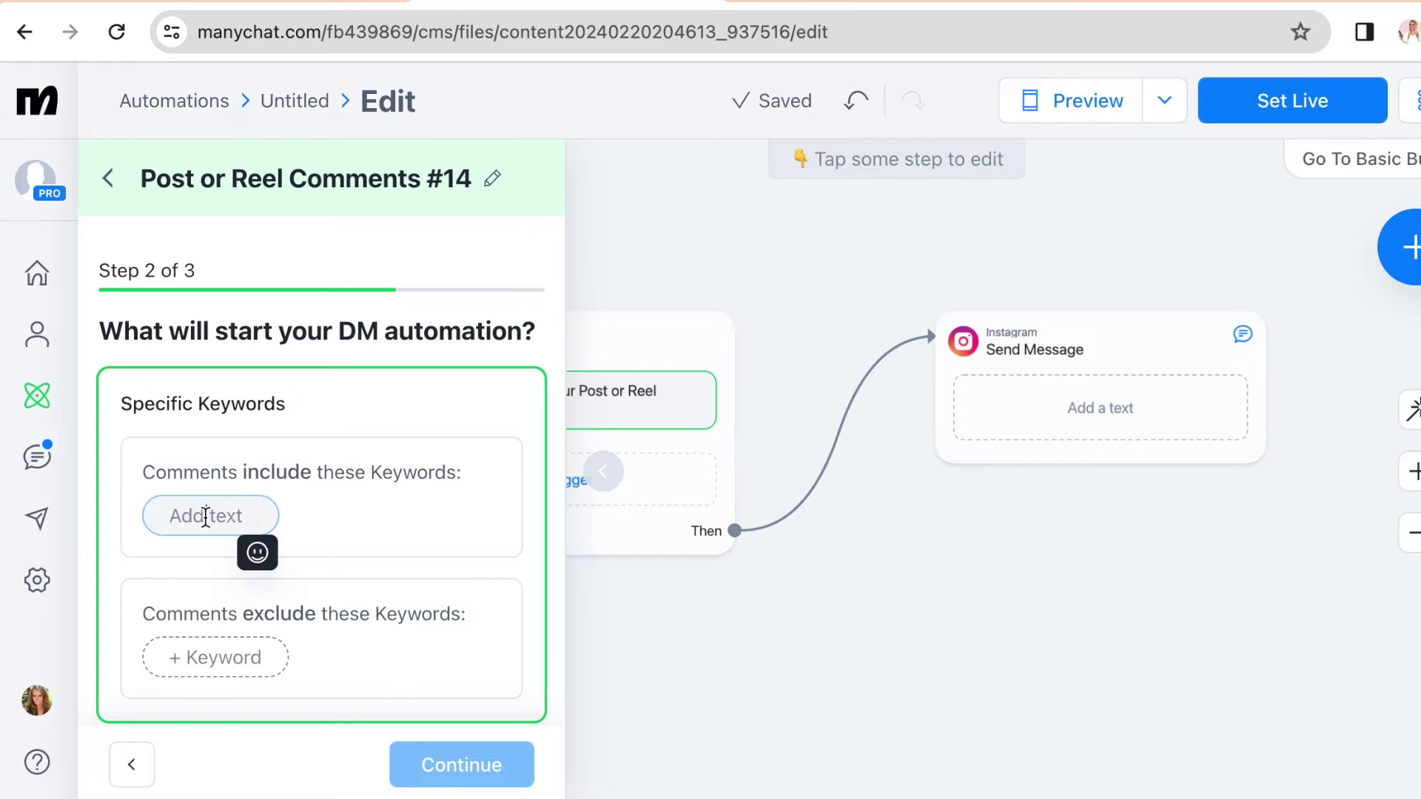
pyautogui.write('link')
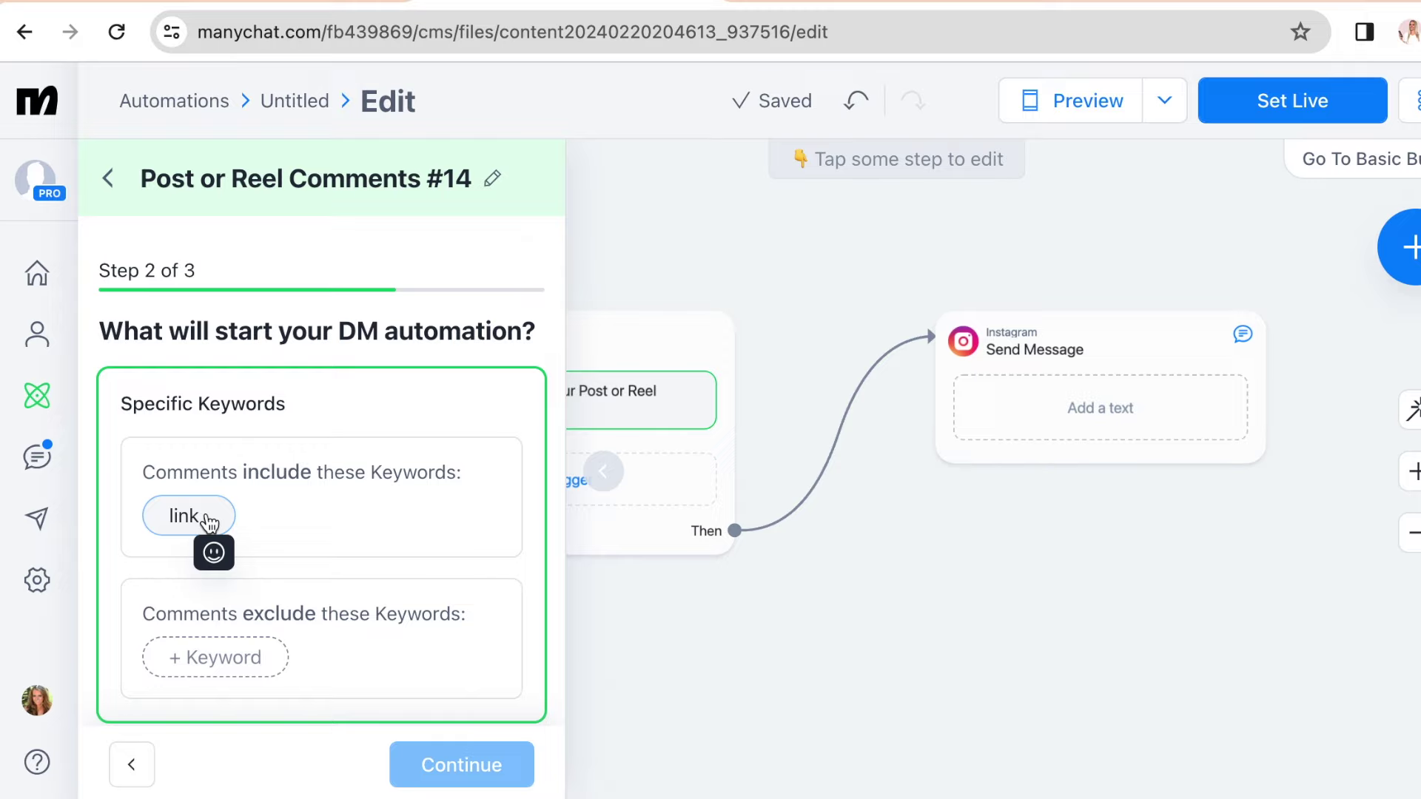
pyautogui.click(460, 766)
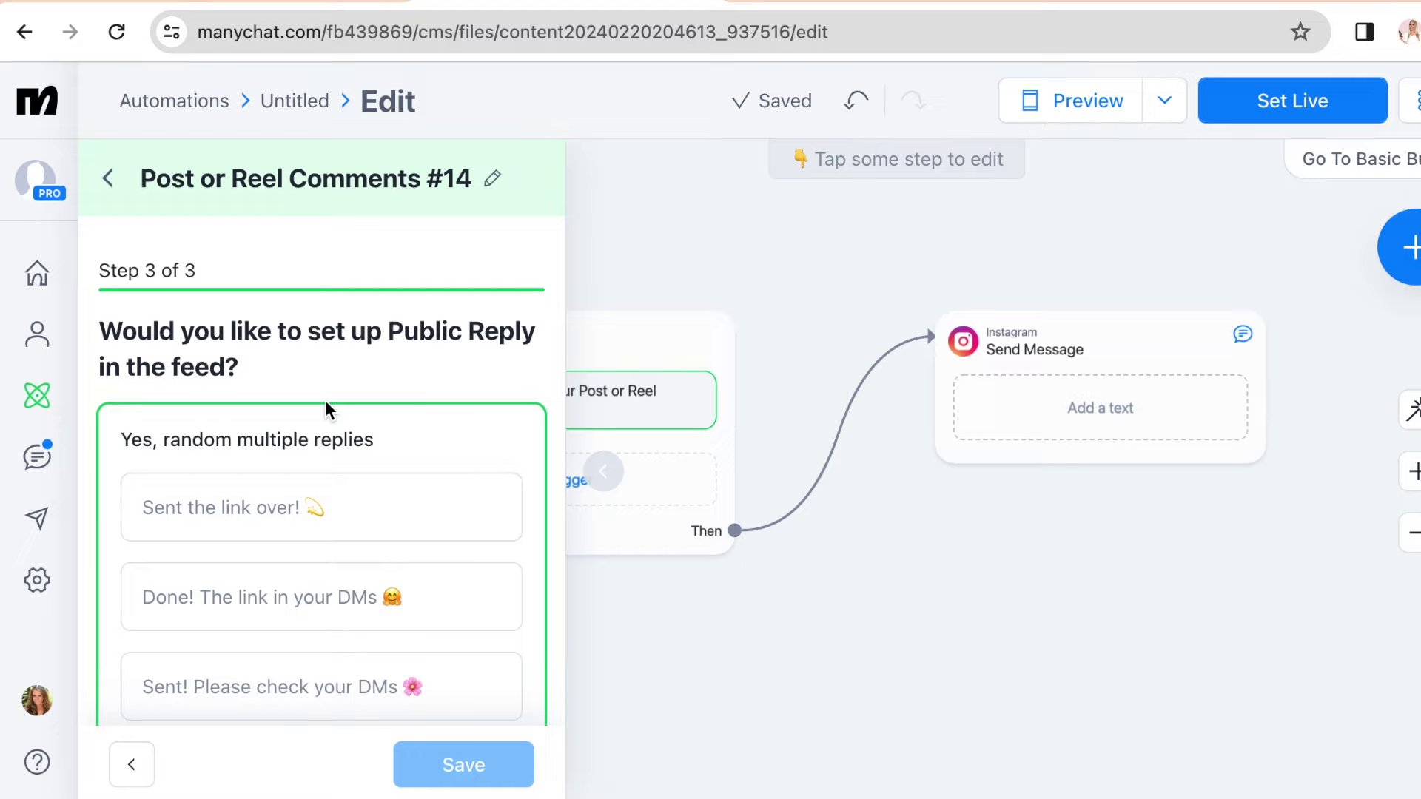
# Step: Save public replies 'Done :)', 'The link is in your DM-s :)' and 'Sent! :)', closing the panel
pyautogui.scroll(-2, 325, 409)
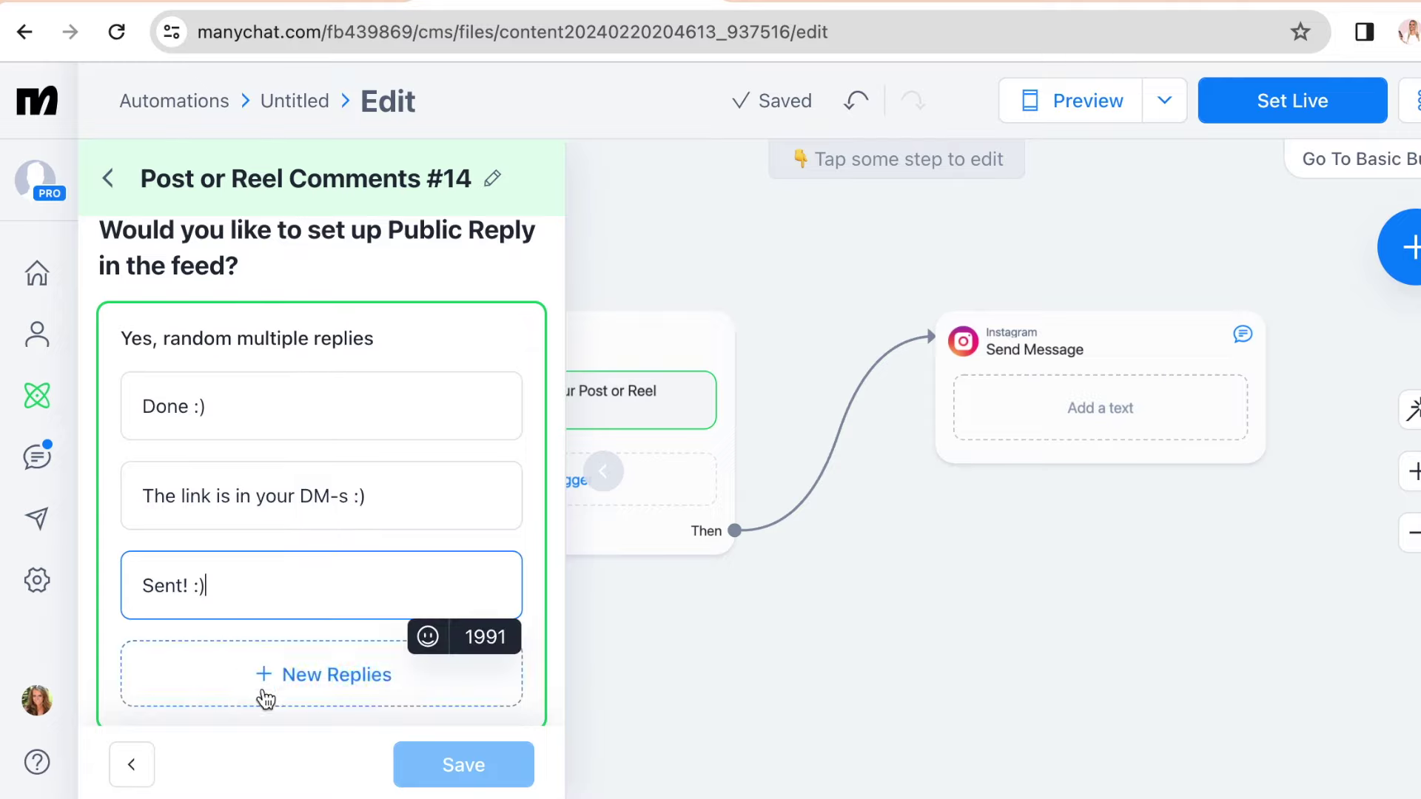
pyautogui.click(296, 729)
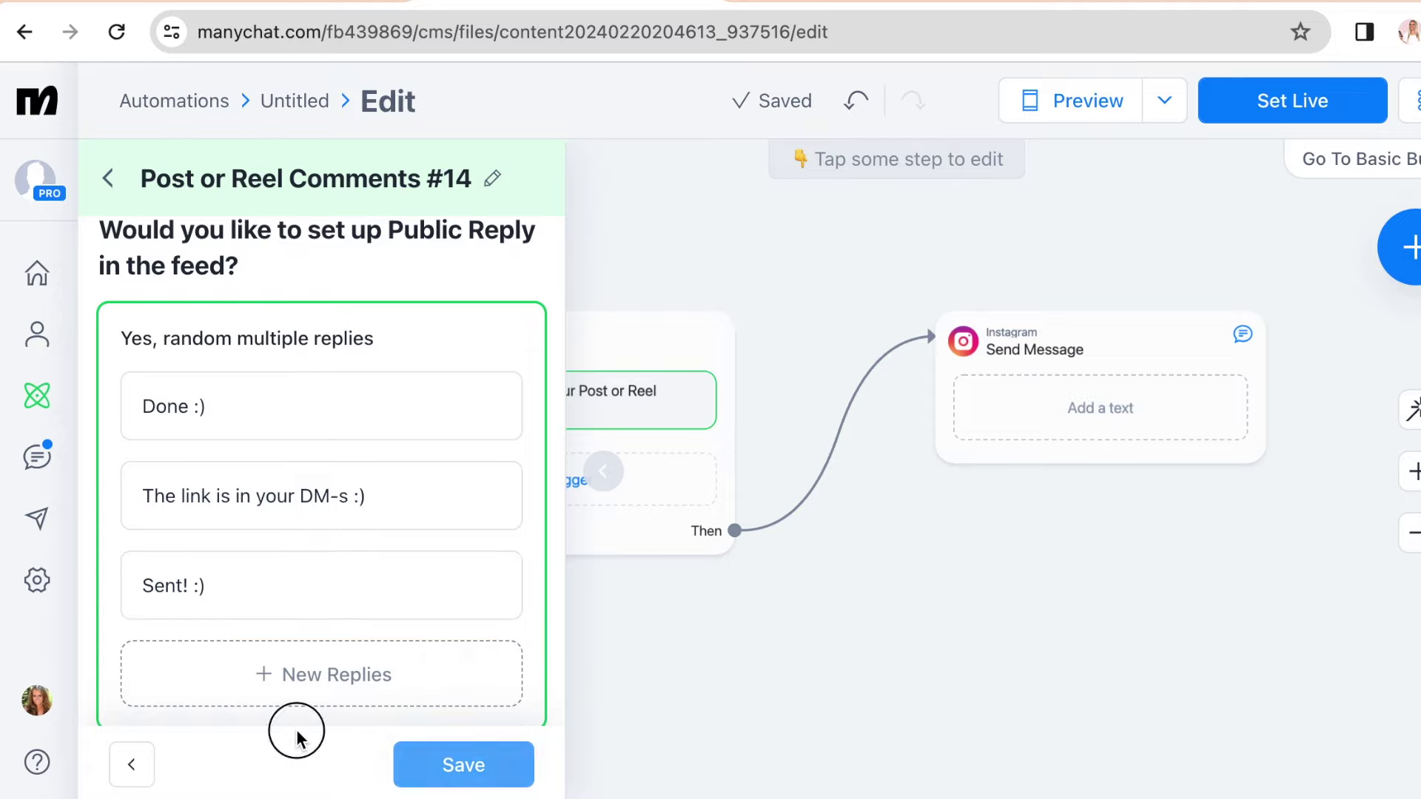
pyautogui.click(454, 762)
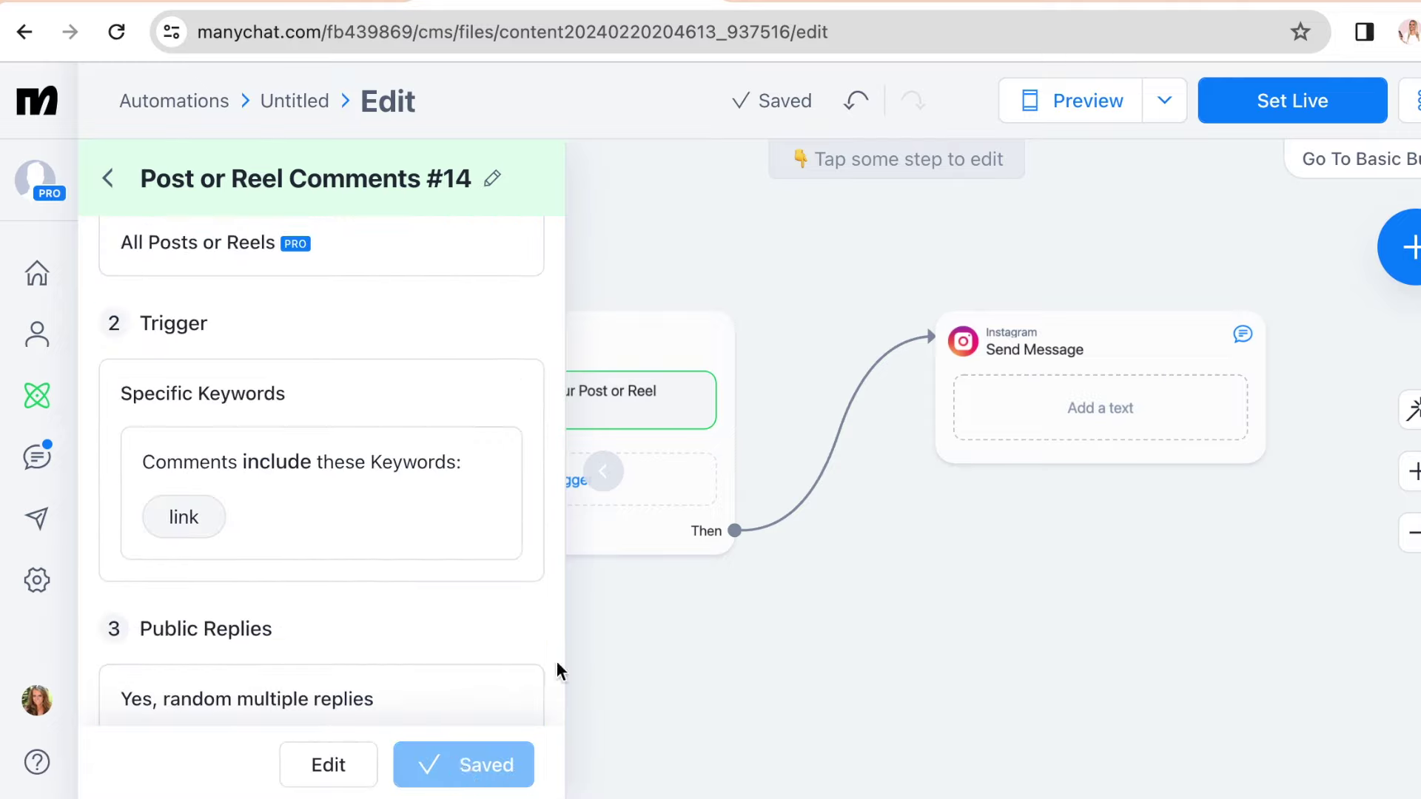
pyautogui.click(770, 692)
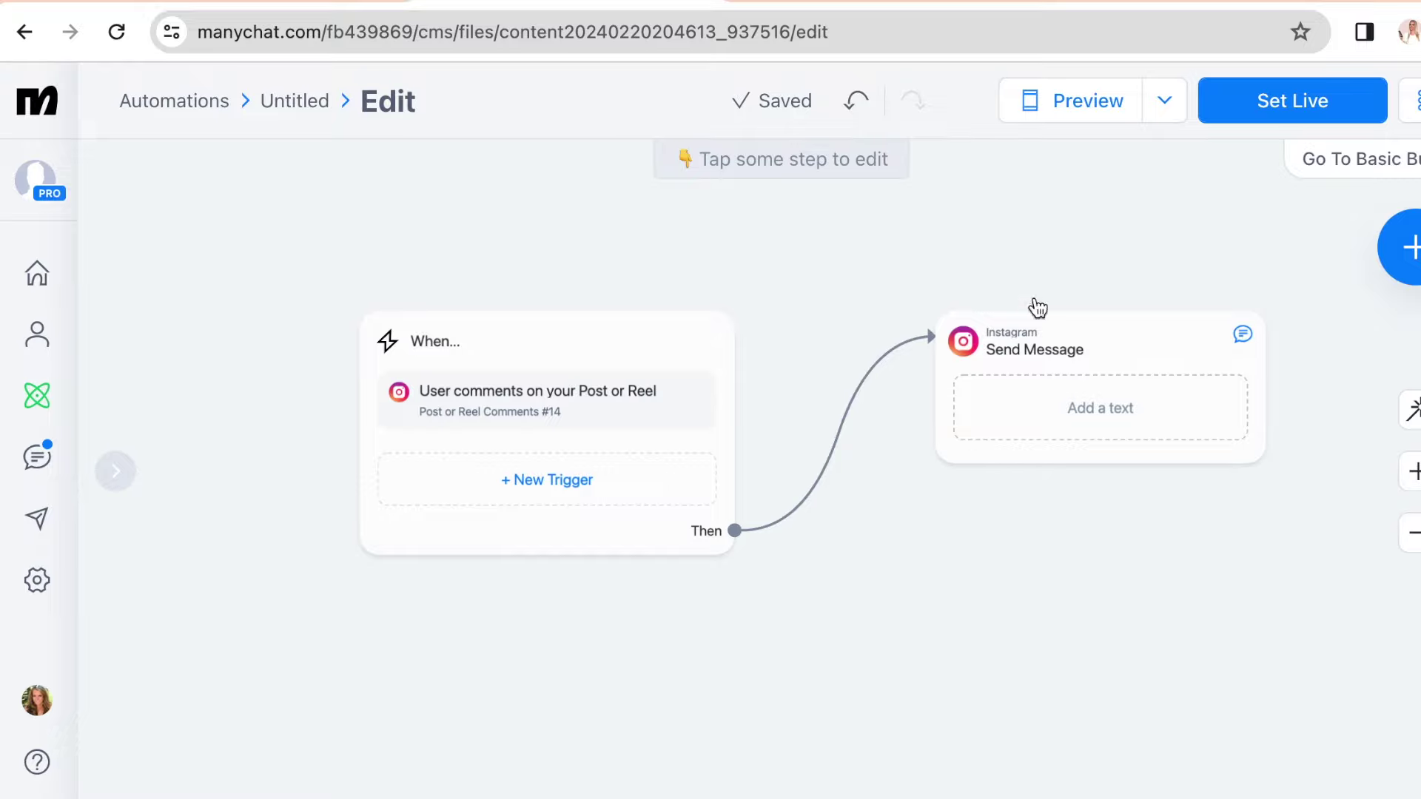
# Step: Write 'Hi! Thans for commenting, here's the link to my freebie' in the Send Message step
pyautogui.click(1056, 384)
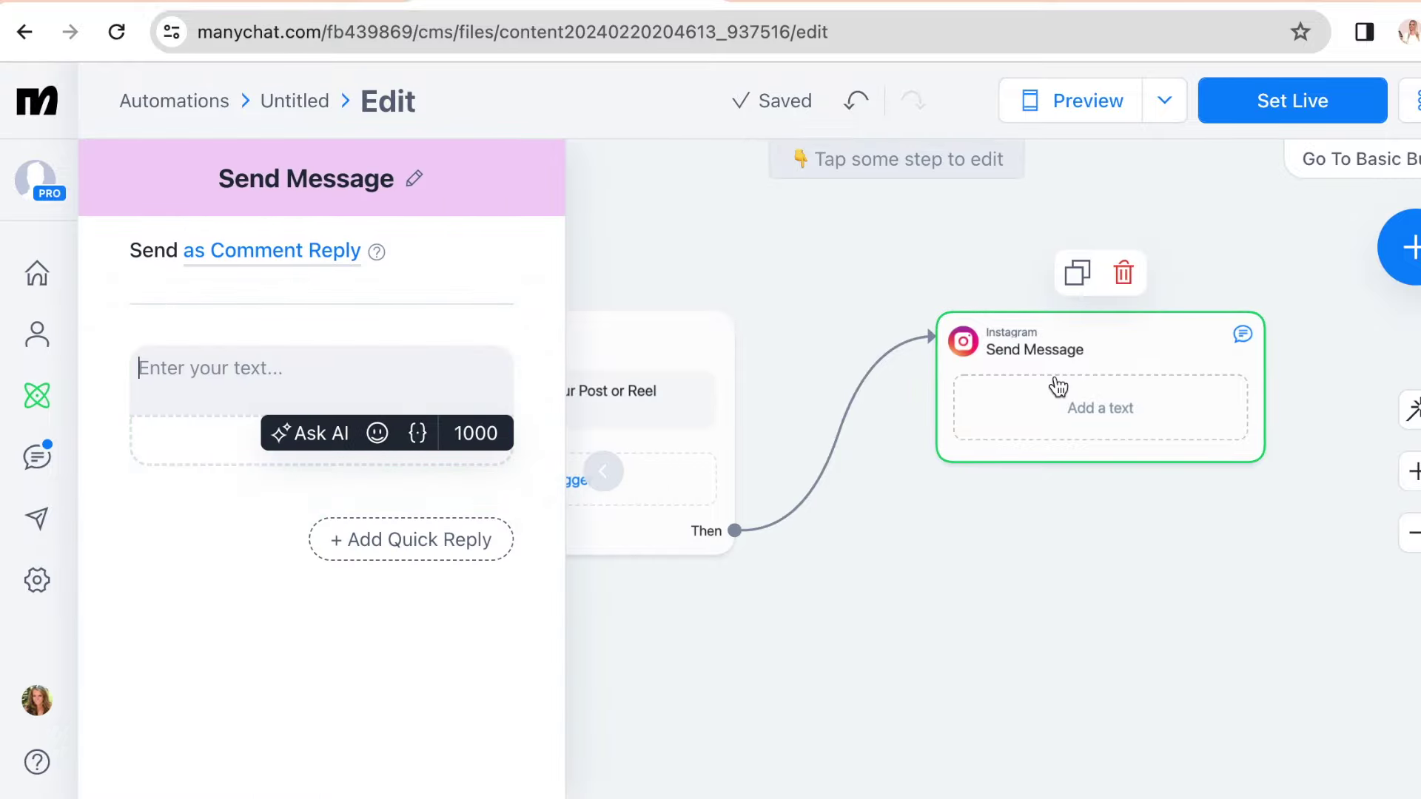
pyautogui.click(190, 379)
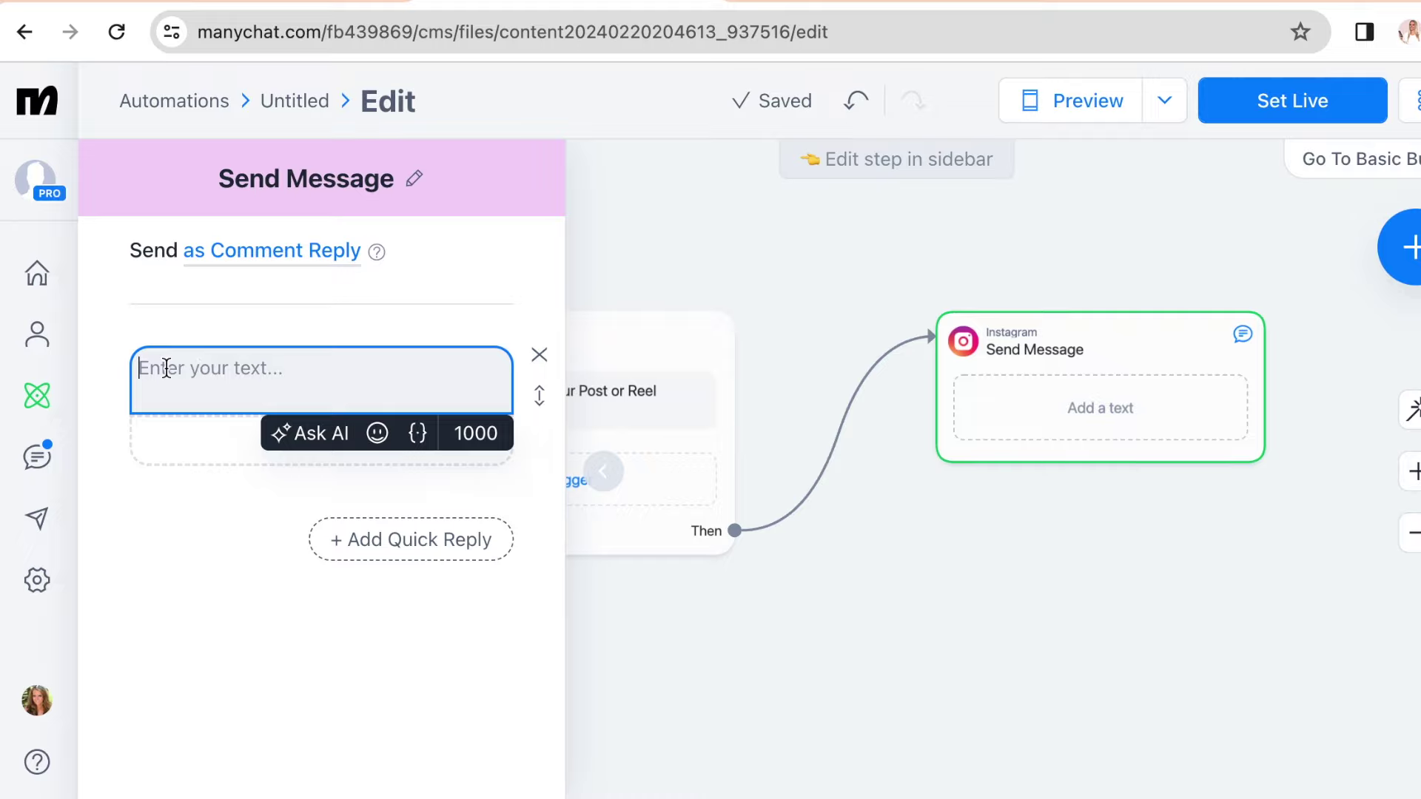
pyautogui.write('Hi"')
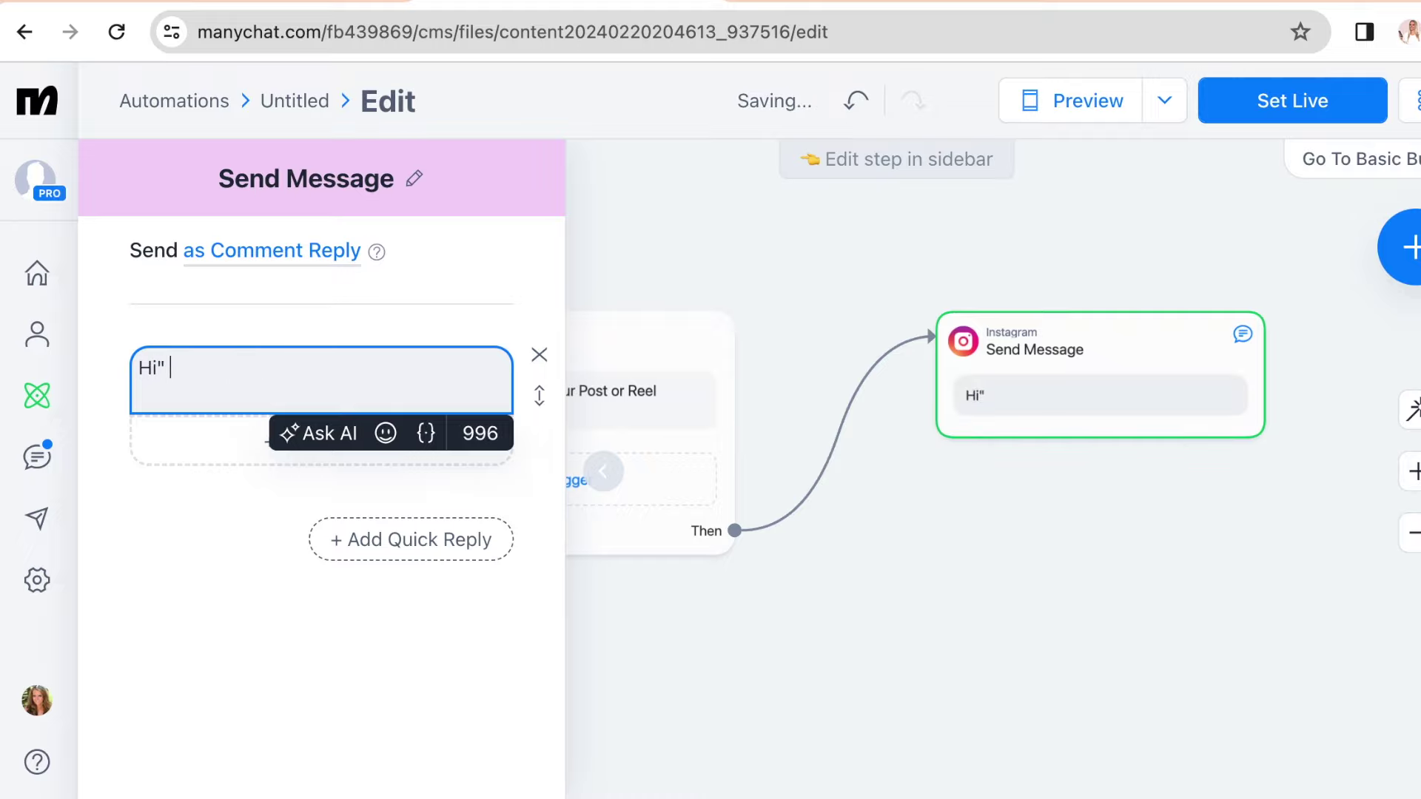
pyautogui.press('BackSpace')
pyautogui.press('BackSpace')
pyautogui.write('! Thans for co')
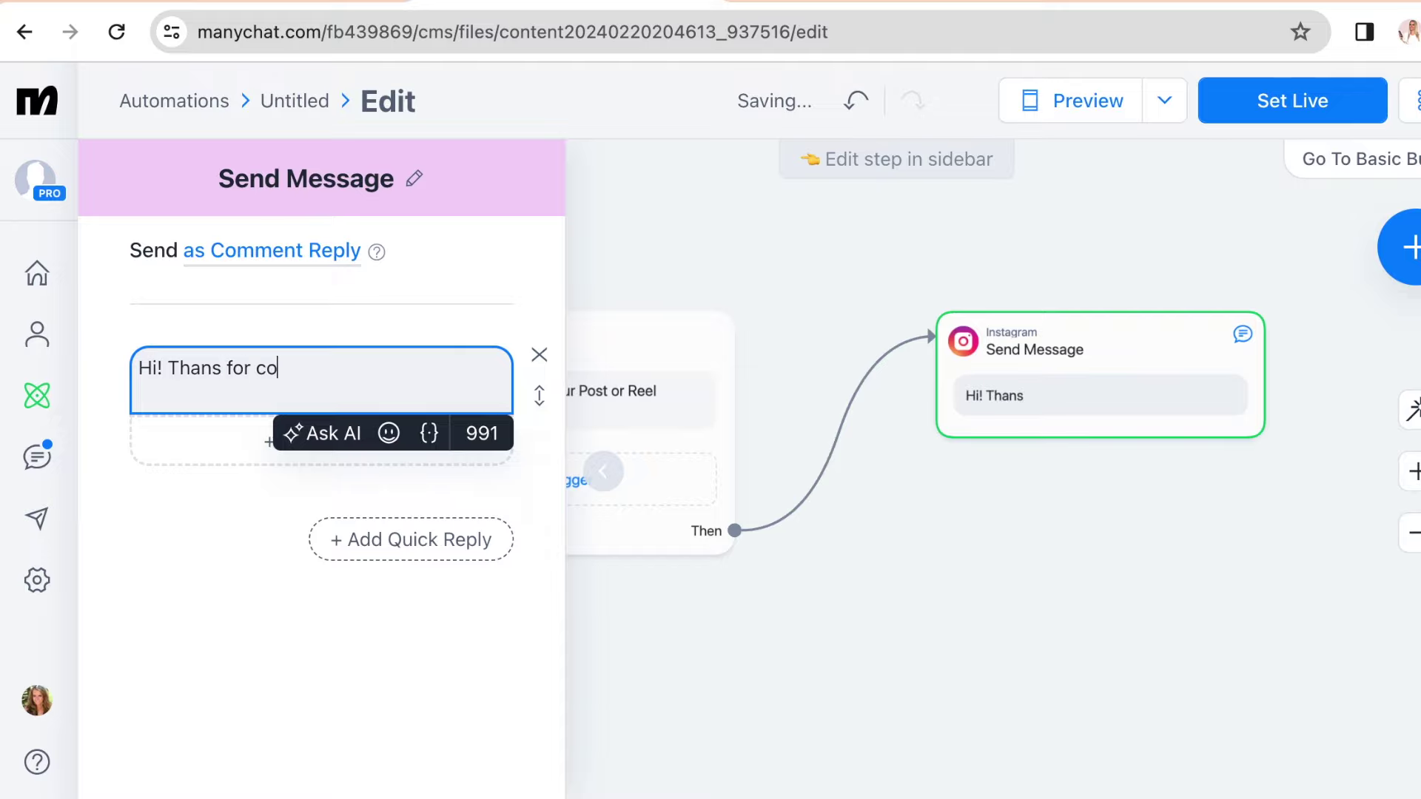
pyautogui.write('mmenting')
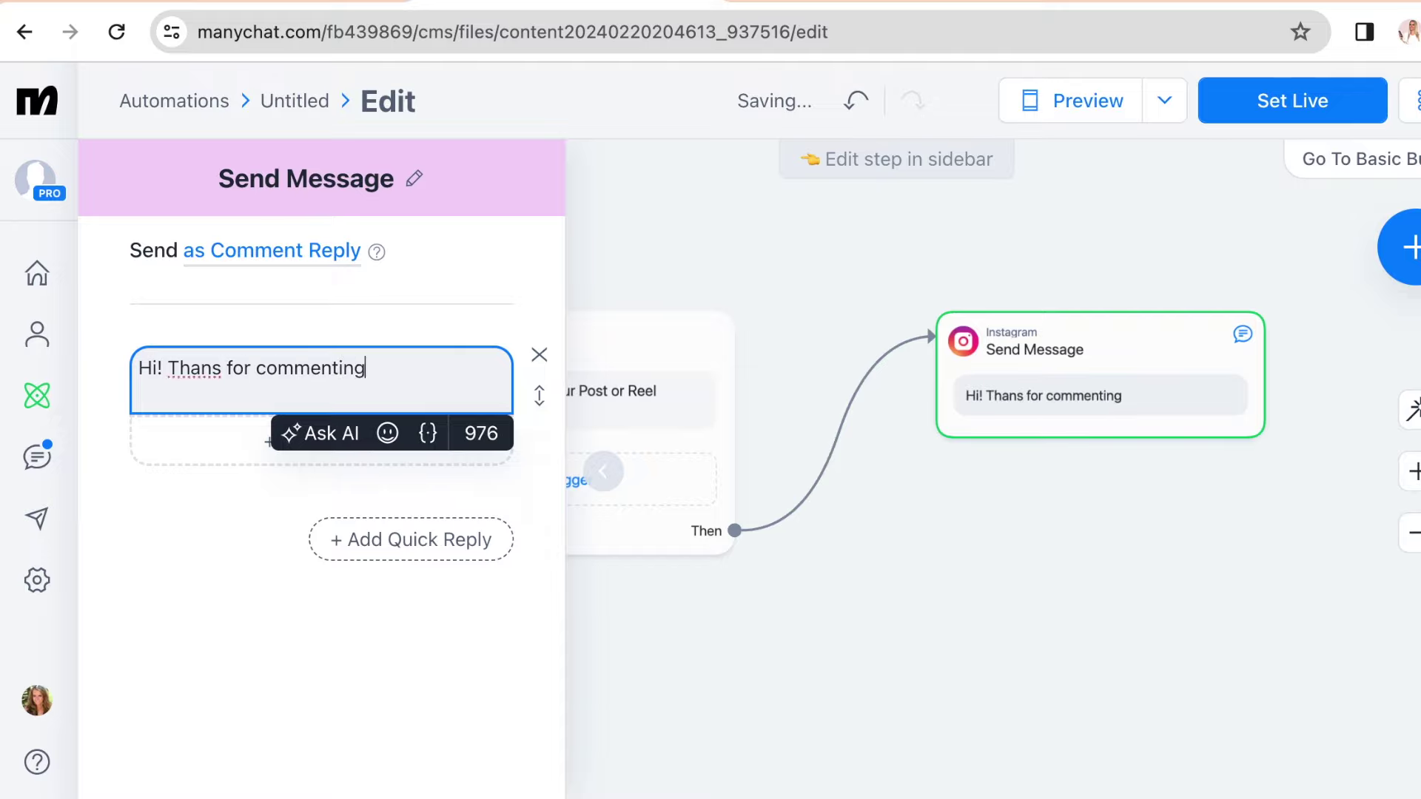
pyautogui.write(", here's")
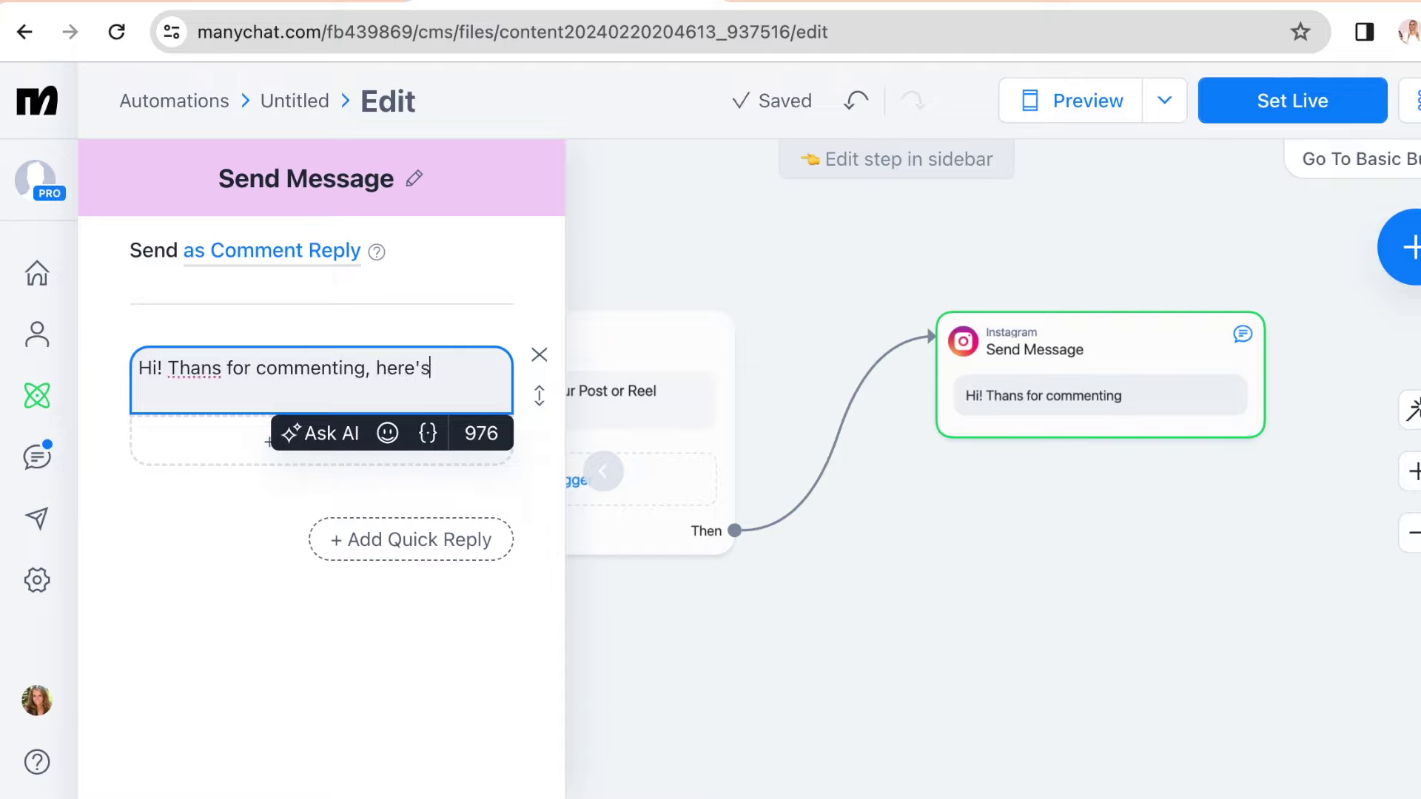
pyautogui.write(' the link to m')
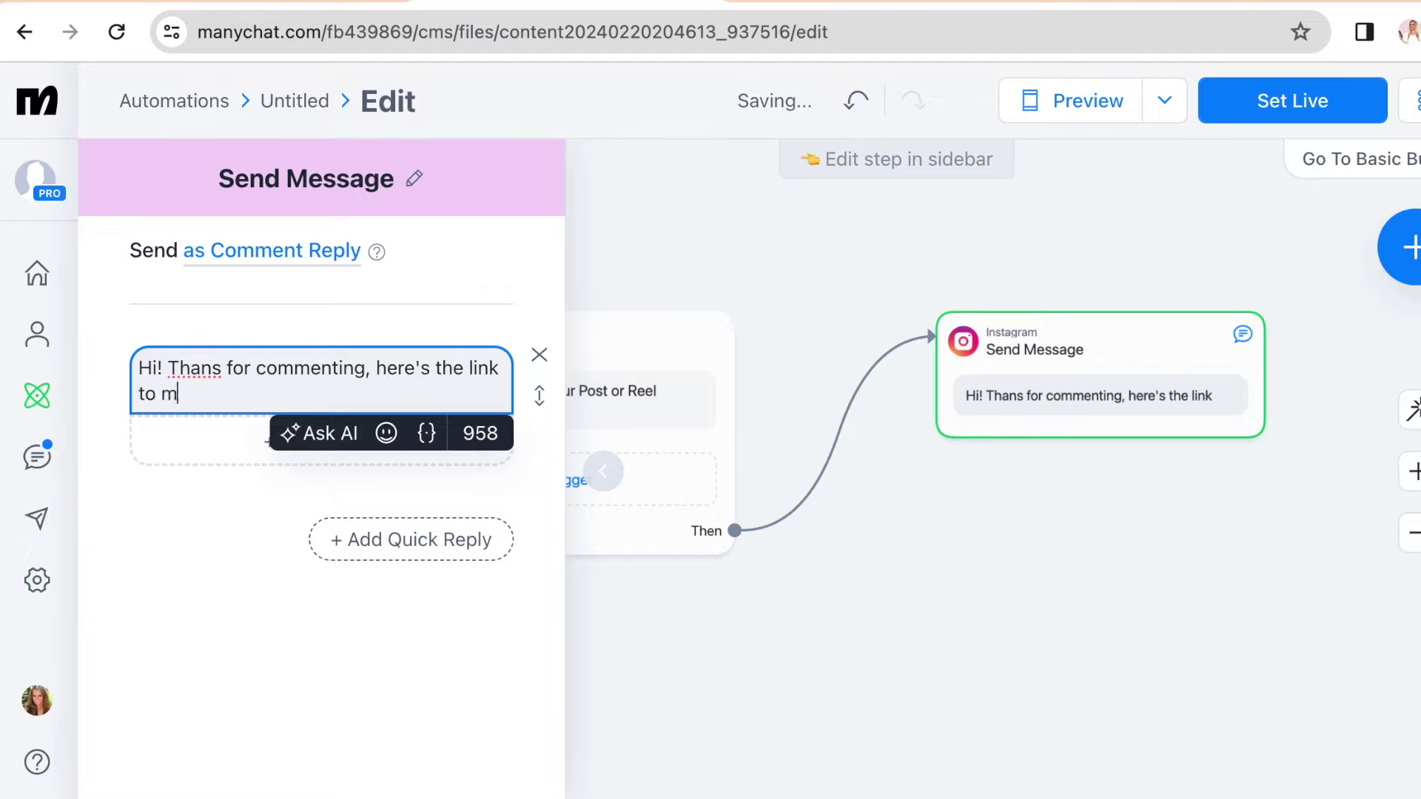
pyautogui.write('y freebie')
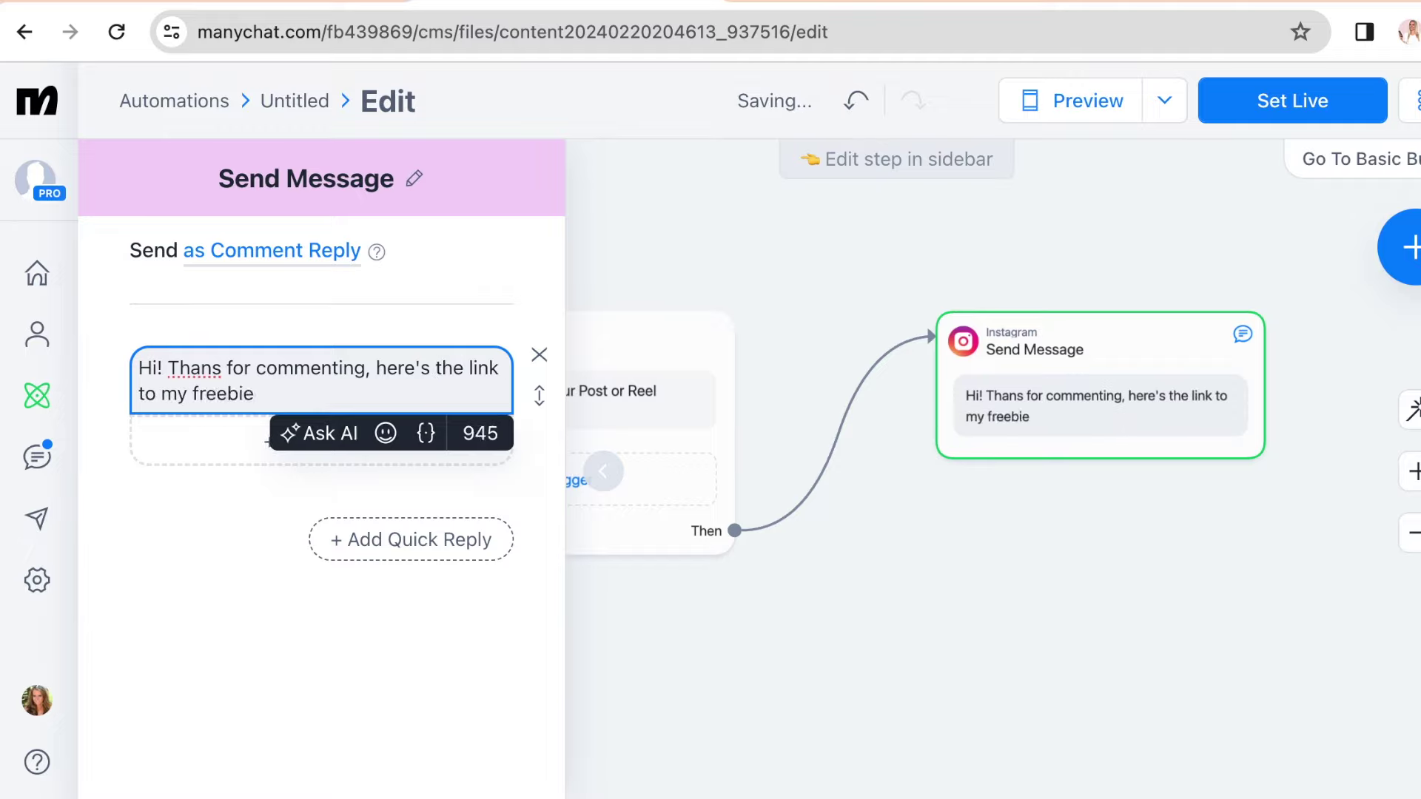
# Step: Append a smiling emoji and a pointing-down emoji to the message
pyautogui.click(385, 433)
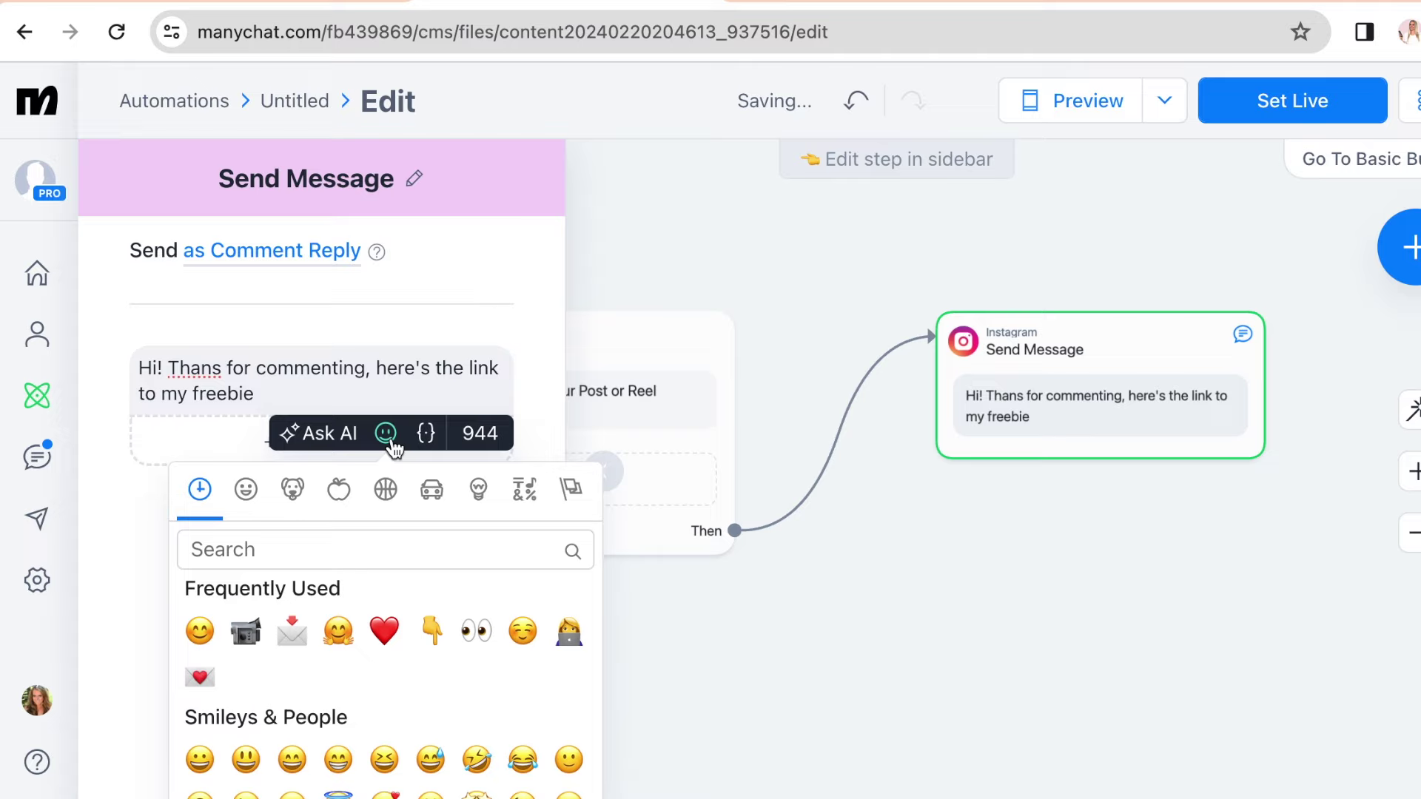
pyautogui.click(199, 630)
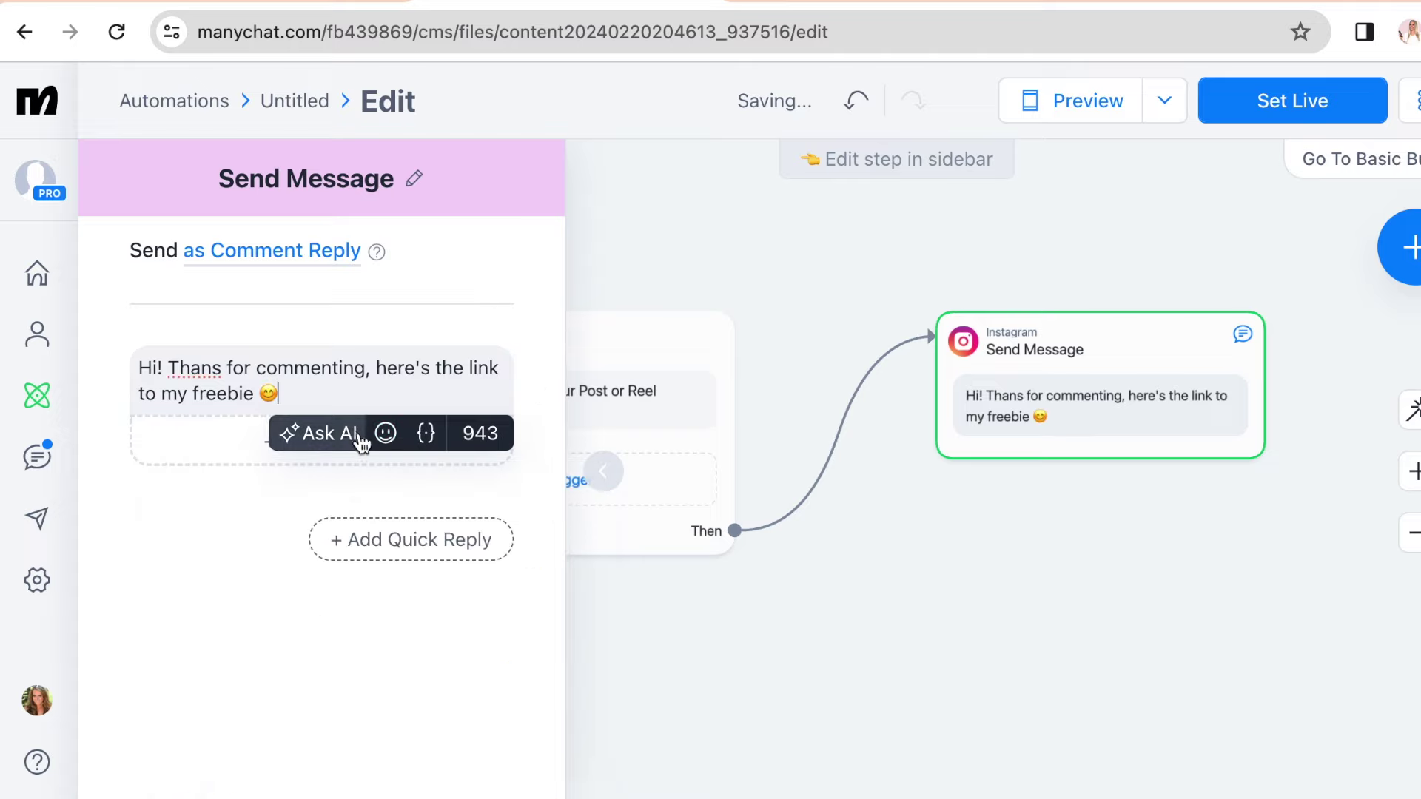
pyautogui.click(385, 436)
pyautogui.click(433, 625)
pyautogui.click(308, 390)
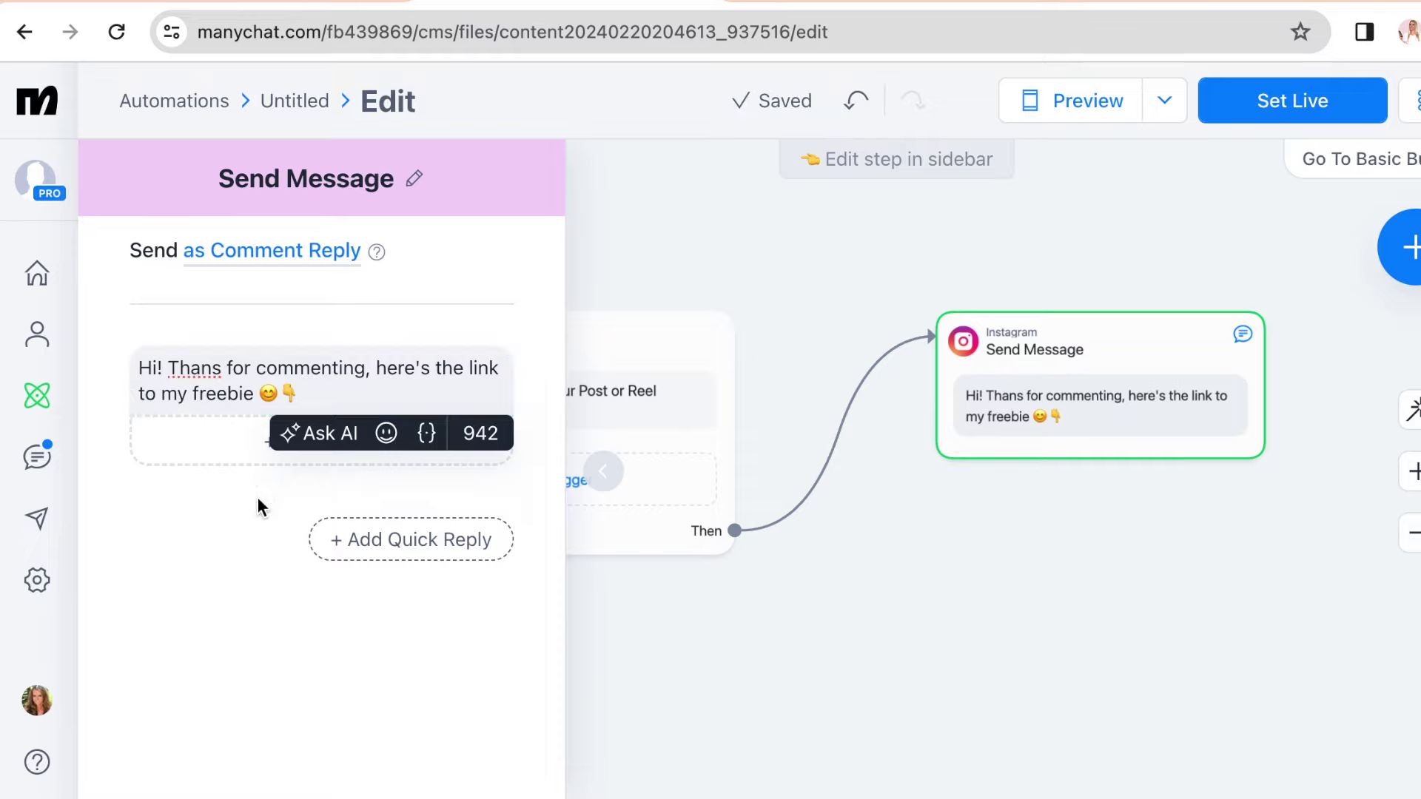
pyautogui.click(295, 441)
pyautogui.click(304, 495)
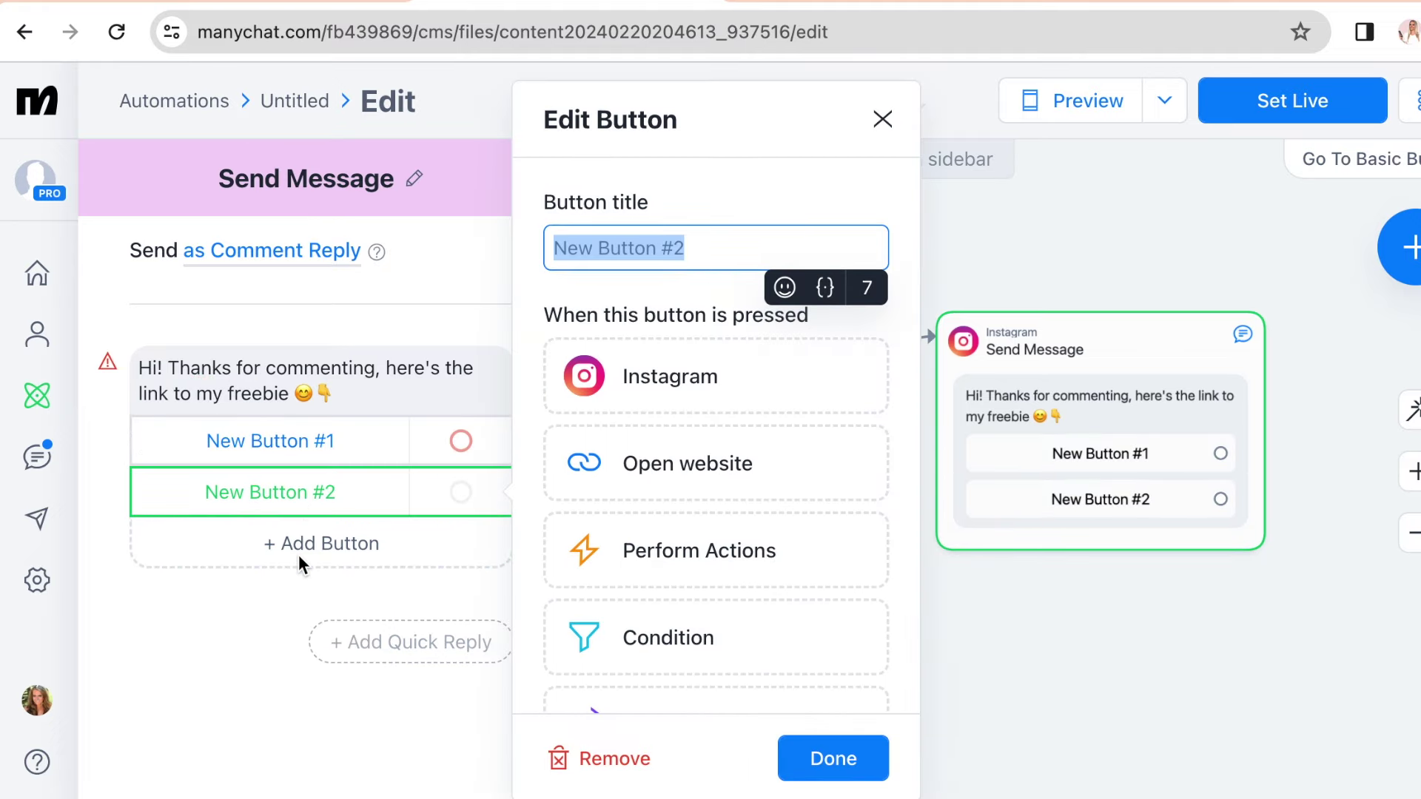
pyautogui.click(659, 248)
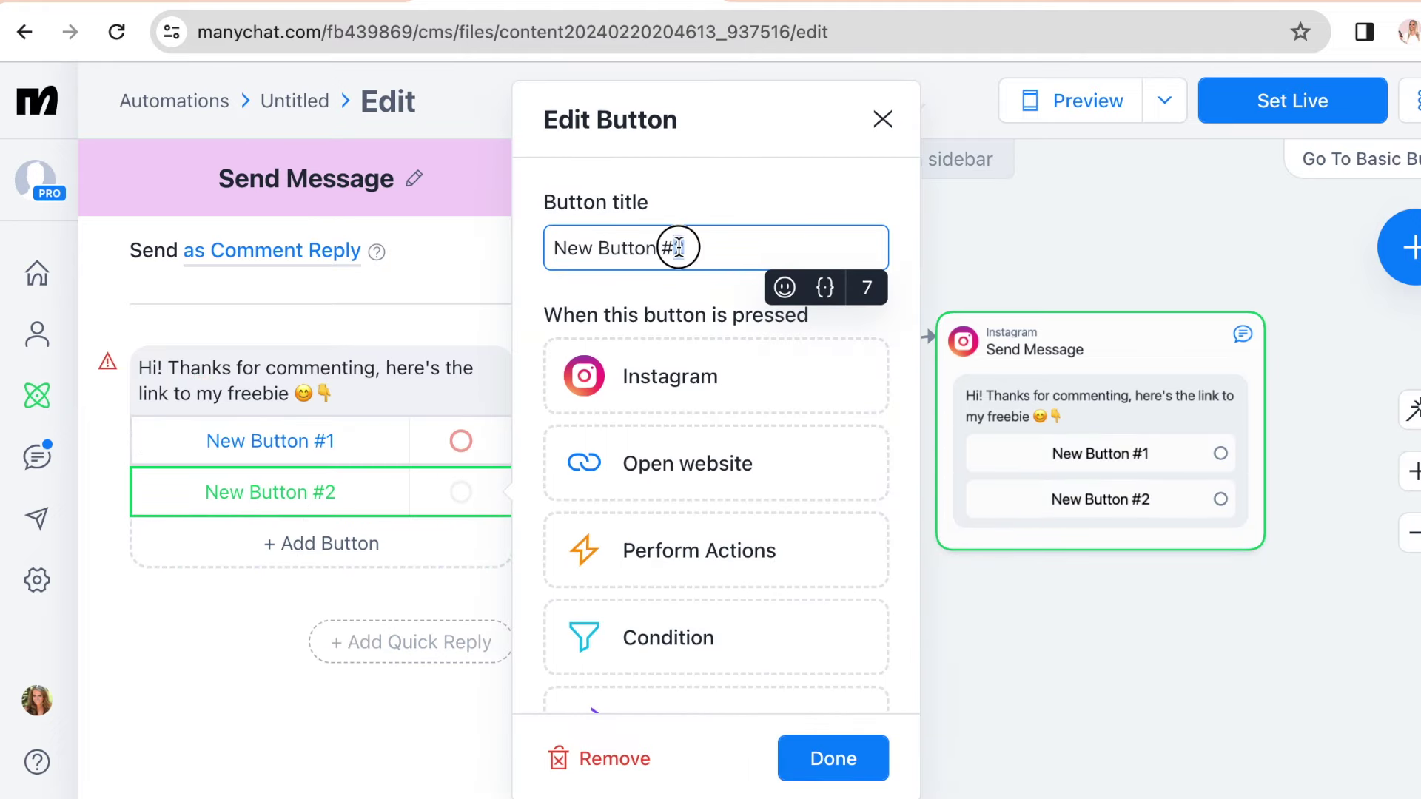
pyautogui.tripleClick(678, 247)
pyautogui.press('BackSpace')
pyautogui.write('Clic')
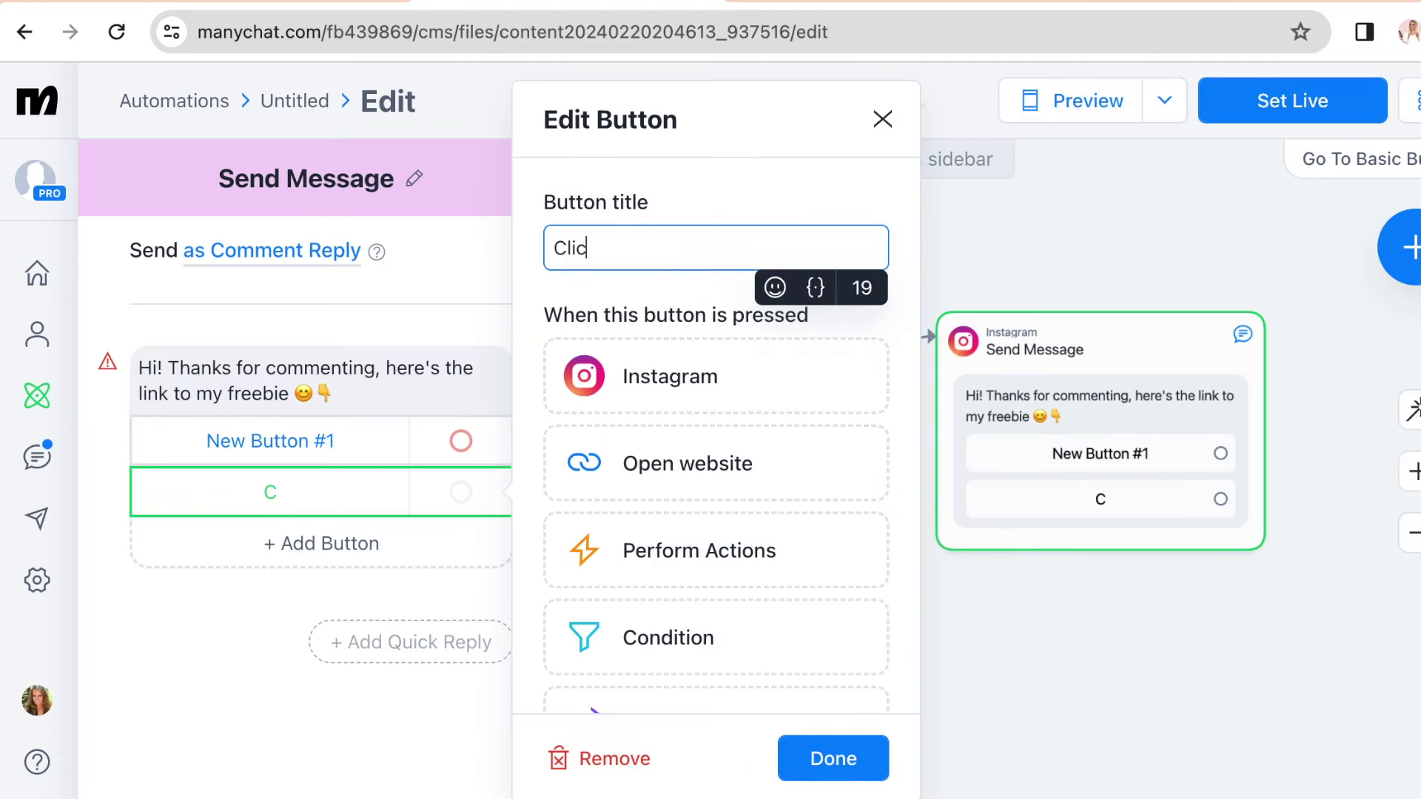
pyautogui.write('k here')
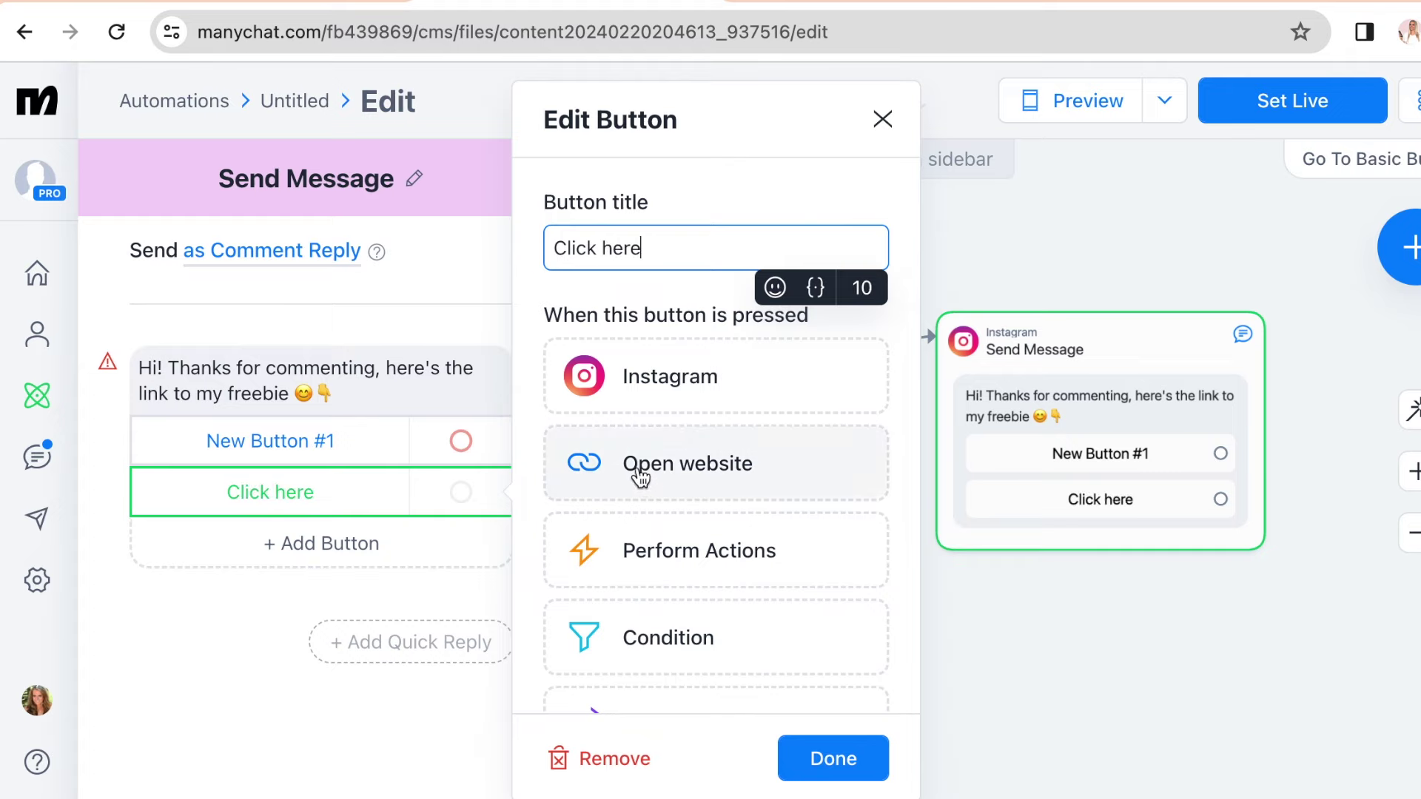
pyautogui.click(670, 478)
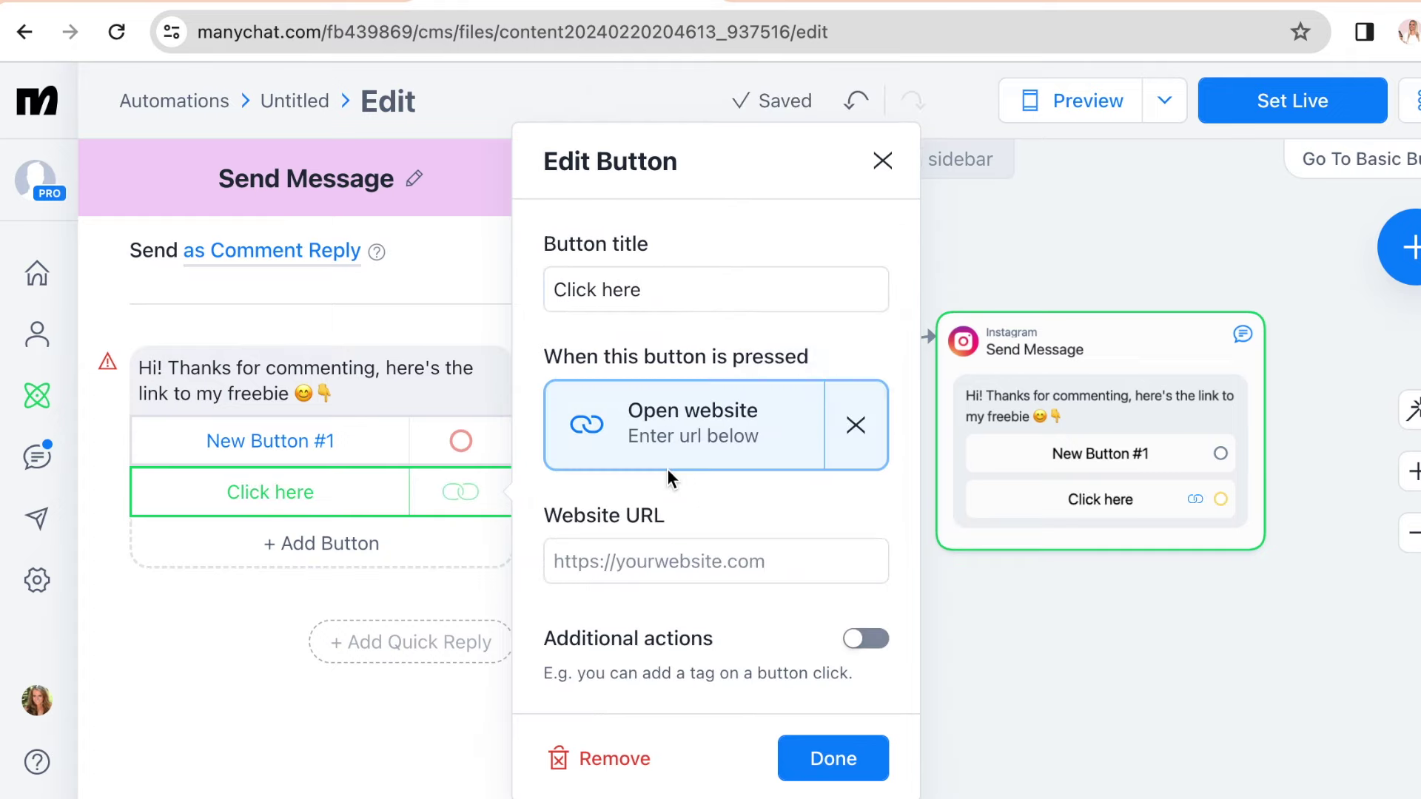
pyautogui.click(649, 561)
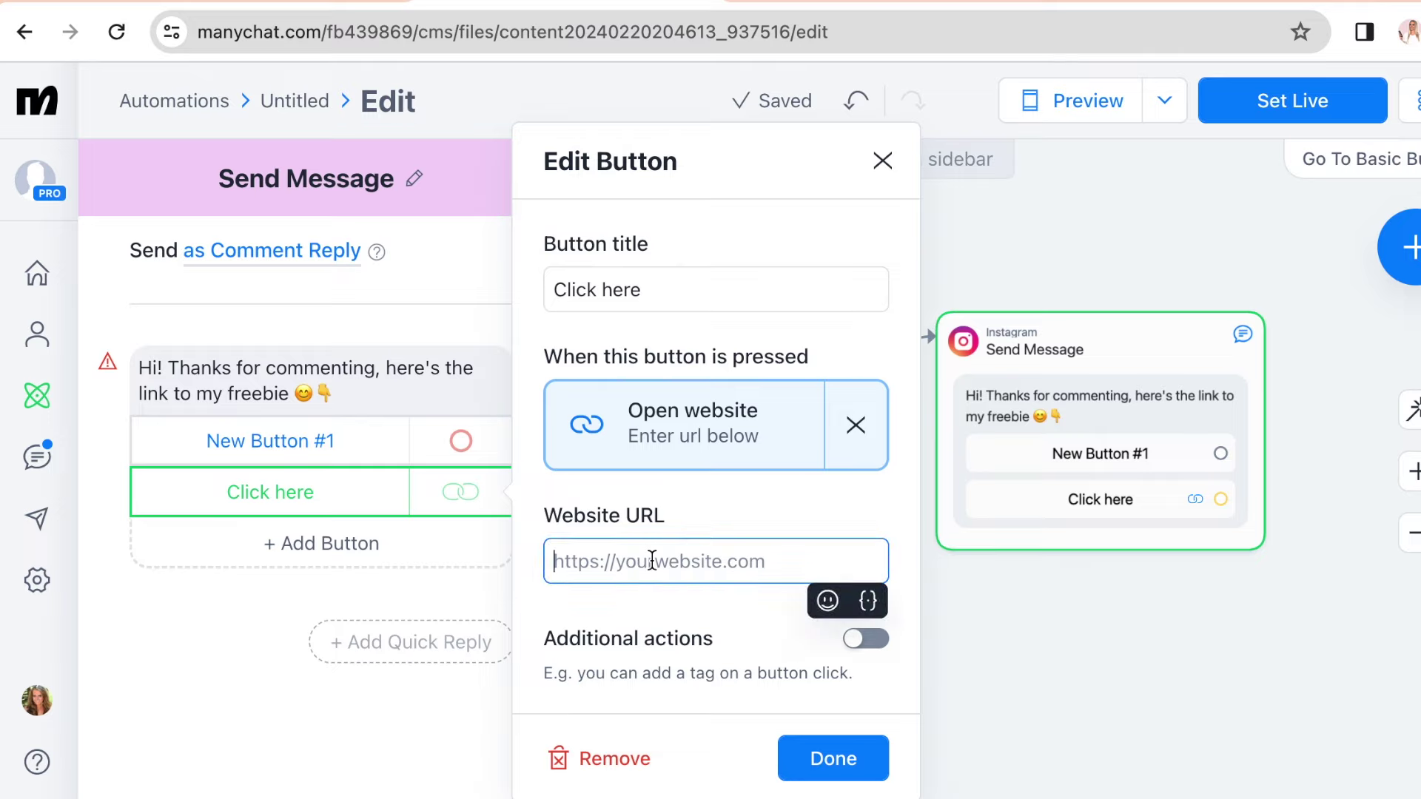
pyautogui.write('www.socialsidekick.com')
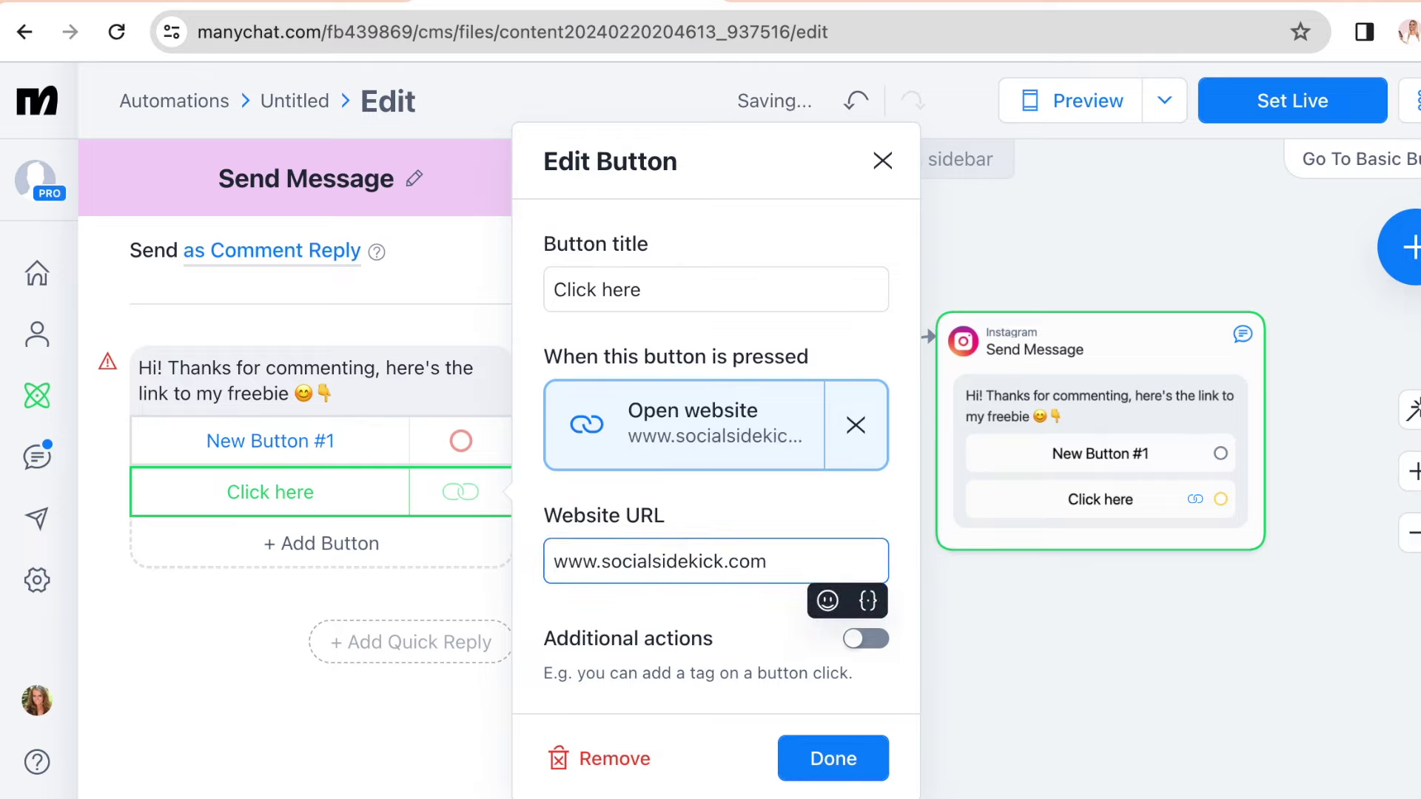
pyautogui.click(833, 759)
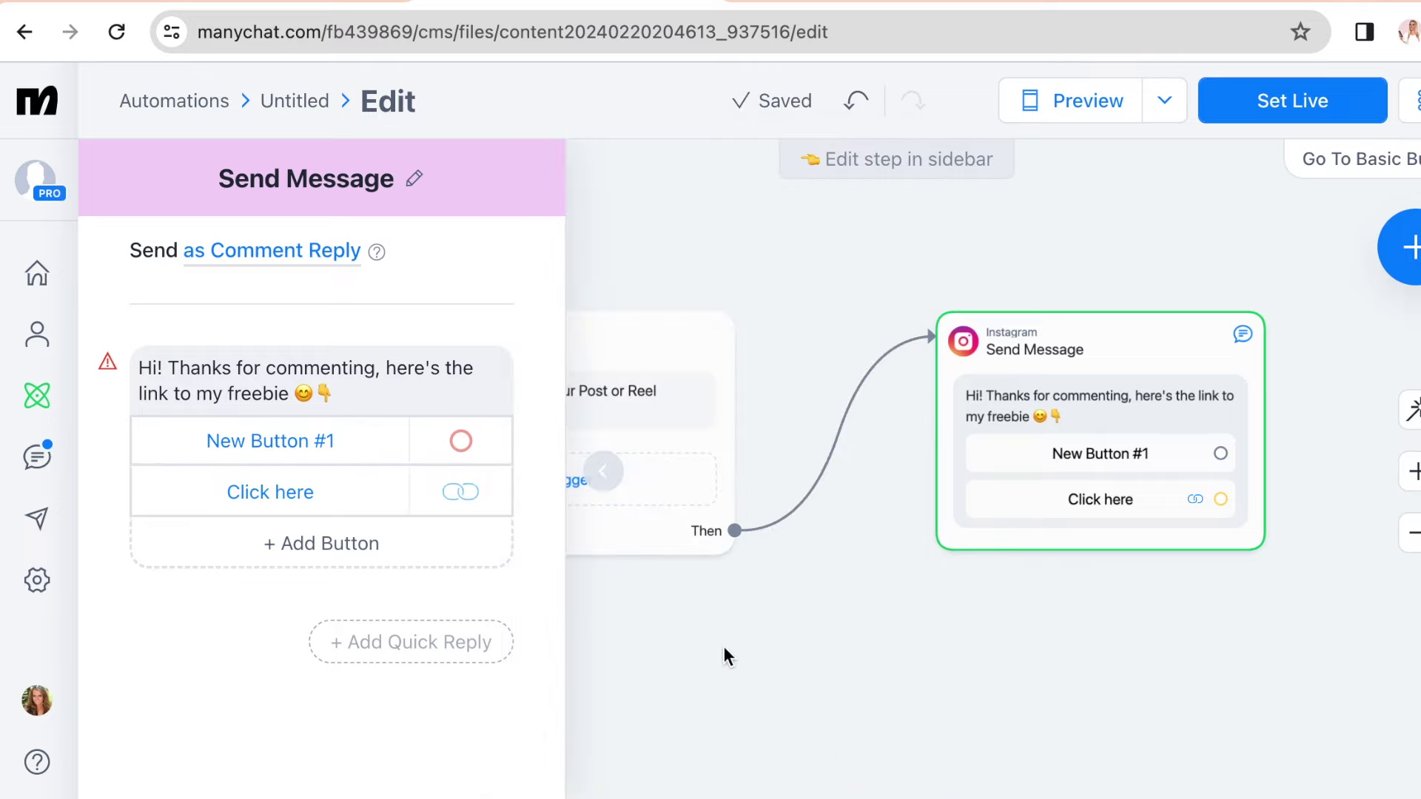
# Step: Delete the unused New Button #1, correct 'Thans' to 'Thanks', and close the message editor
pyautogui.click(461, 442)
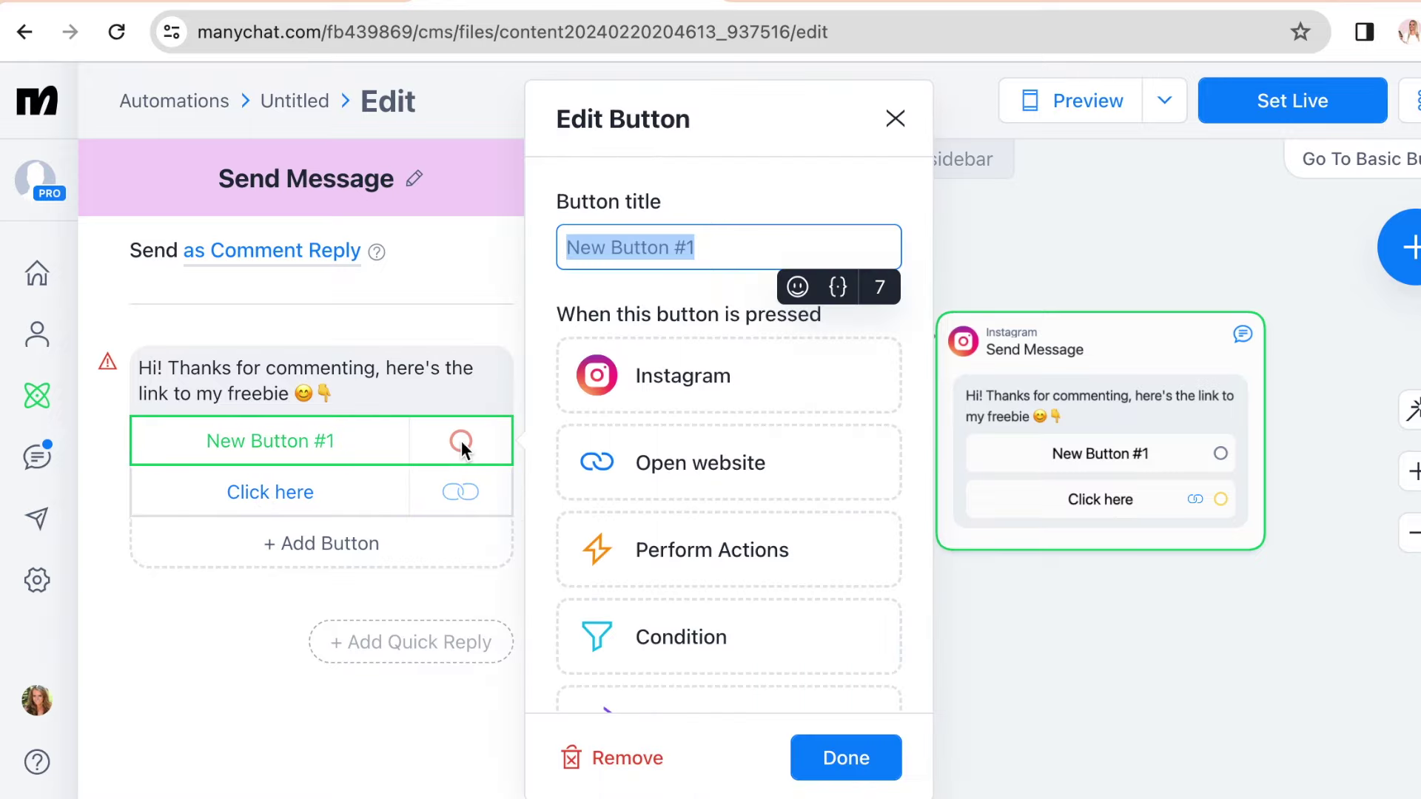
pyautogui.click(627, 756)
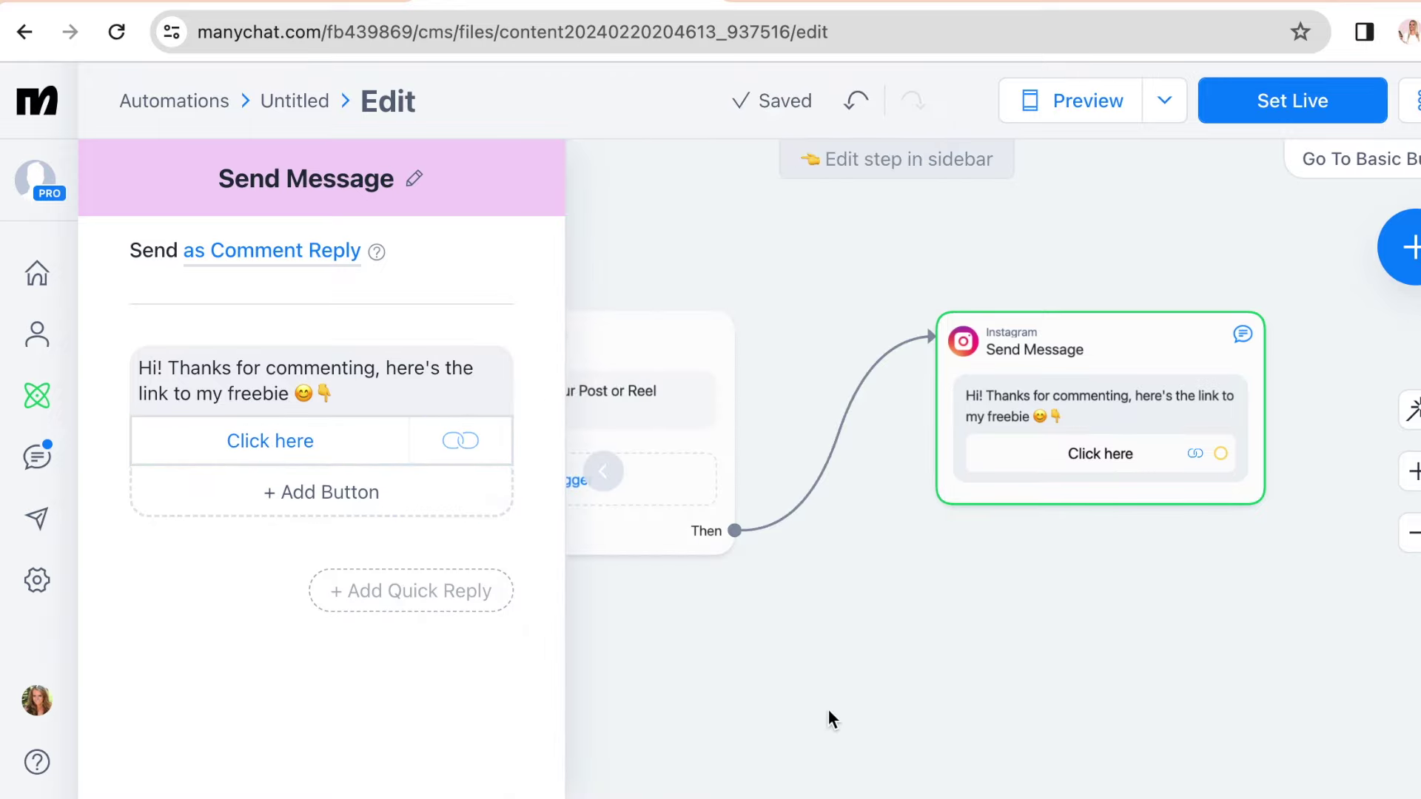
pyautogui.click(311, 370)
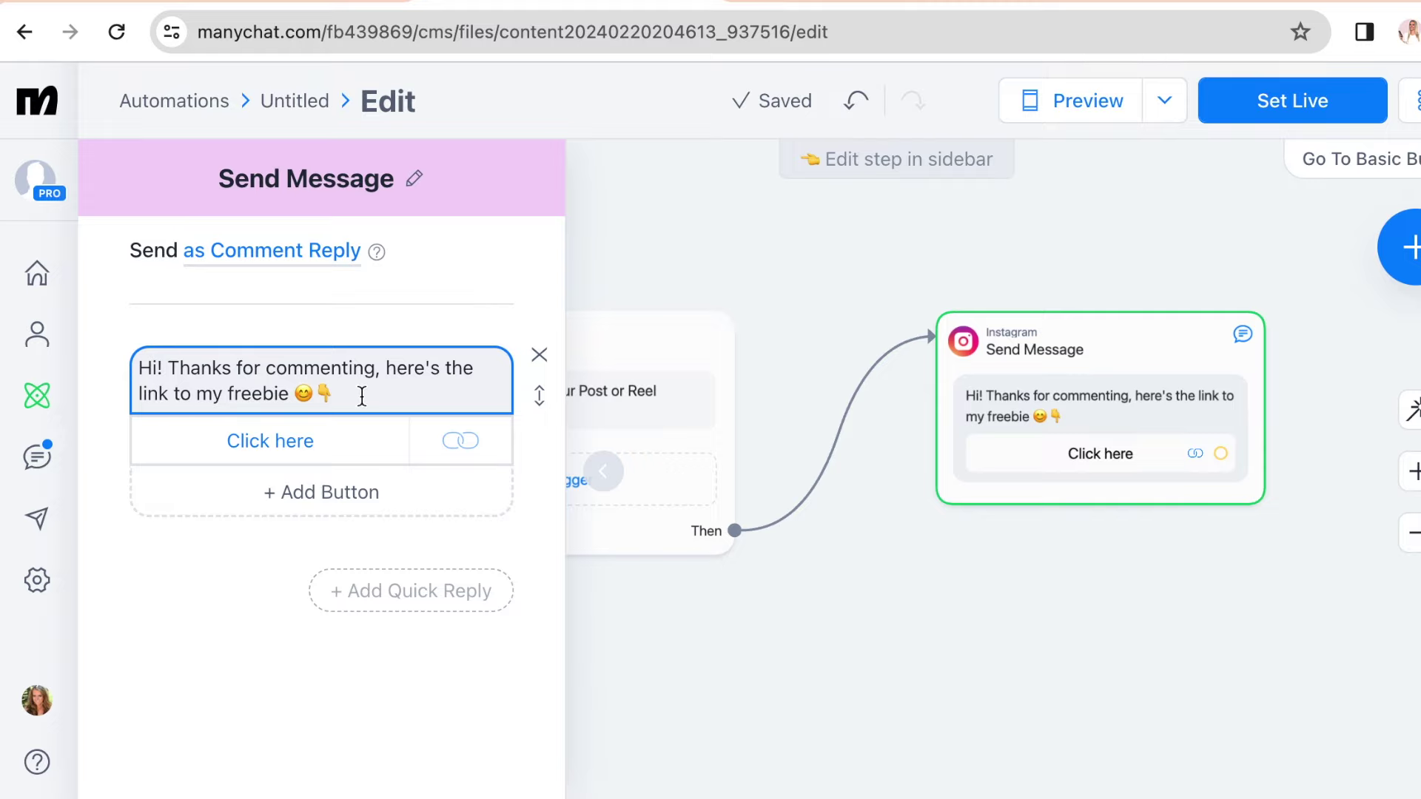
pyautogui.click(779, 611)
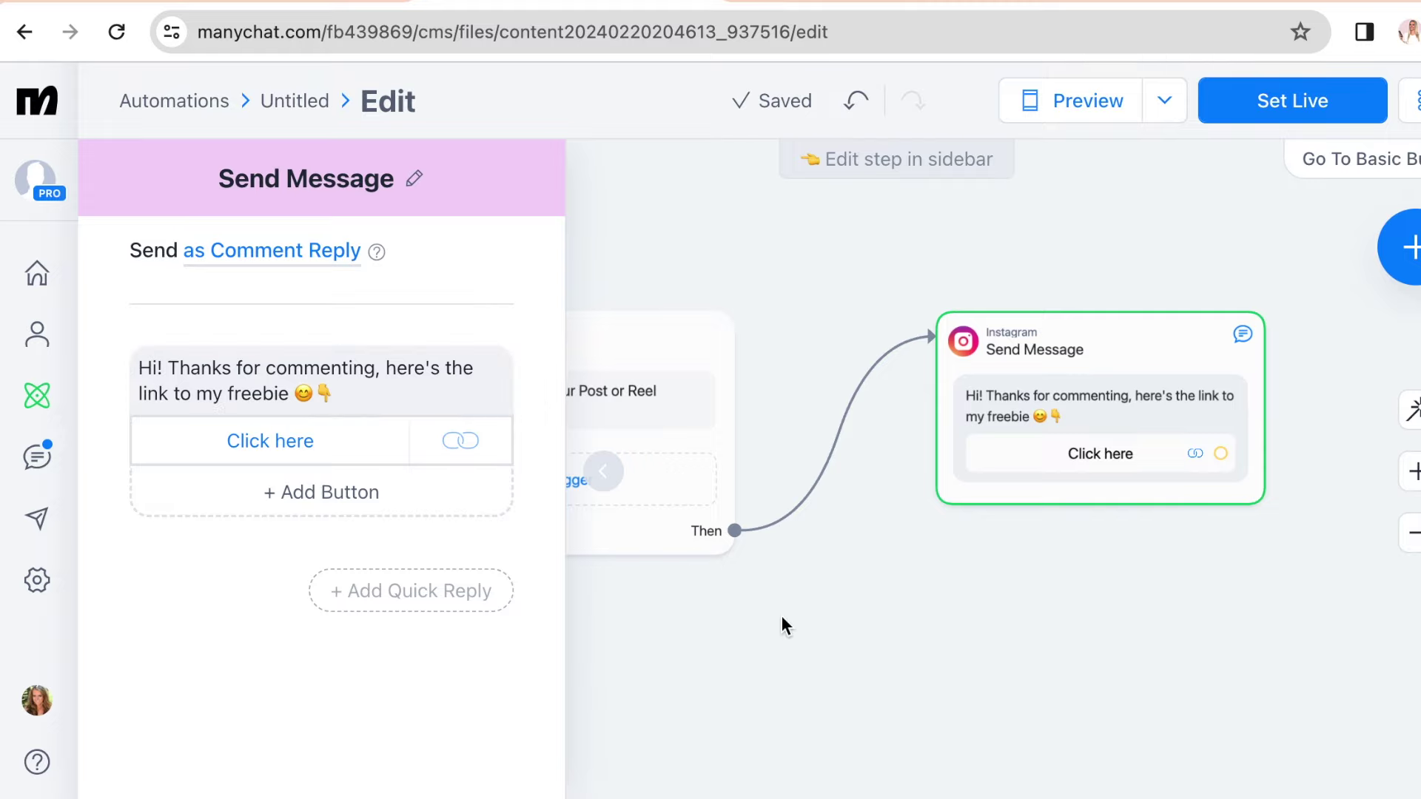
pyautogui.click(328, 674)
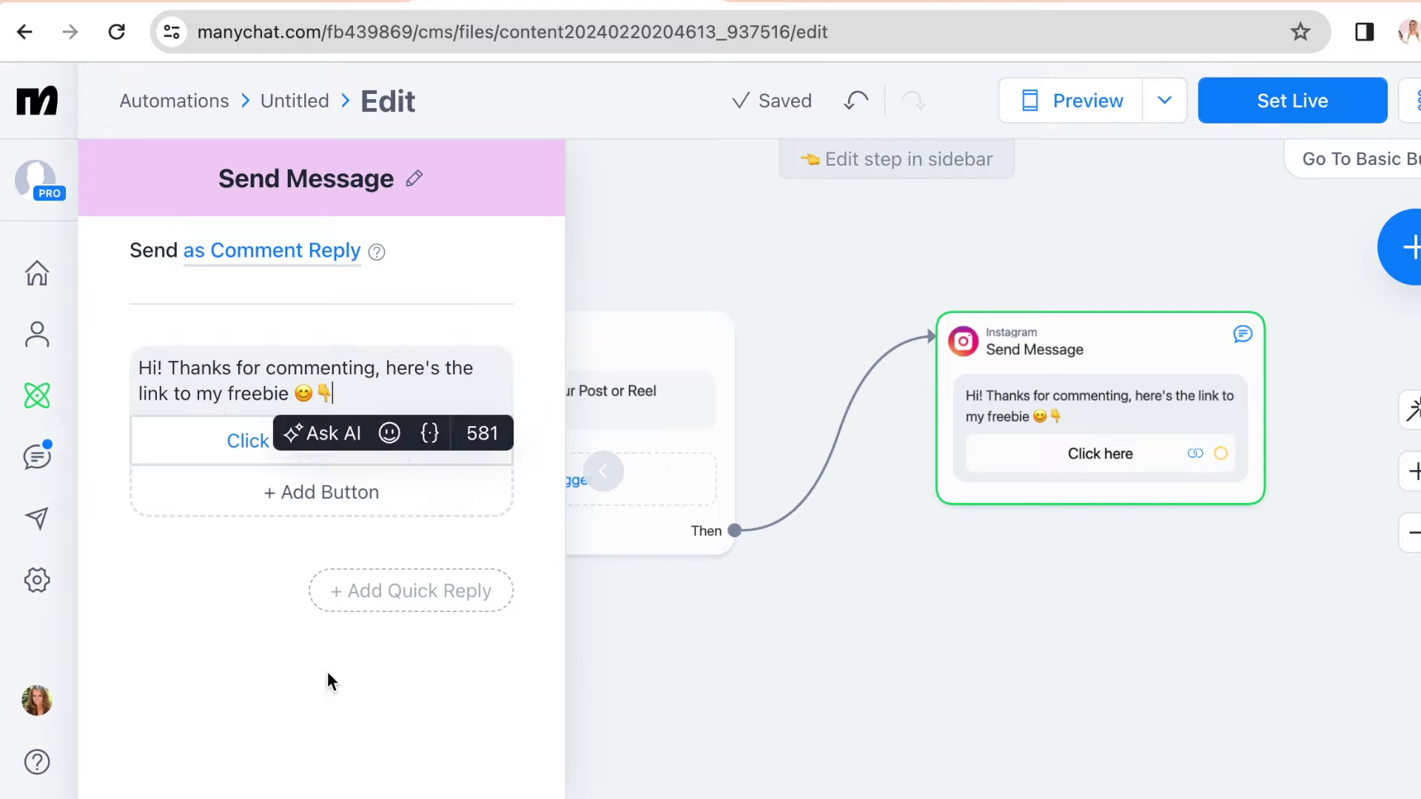
pyautogui.click(820, 575)
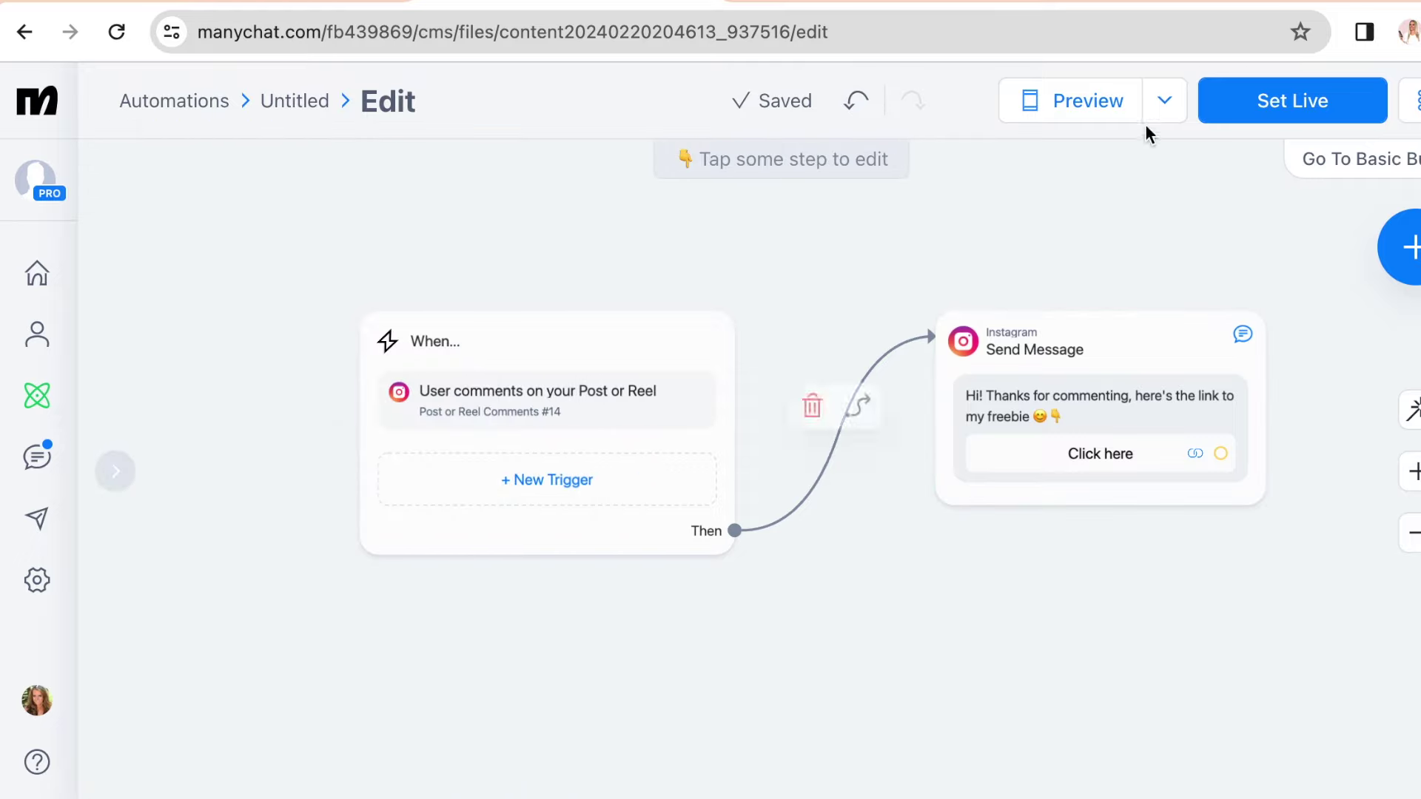
# Step: Set the comment automation live so its trigger switches on automatically
pyautogui.click(1265, 102)
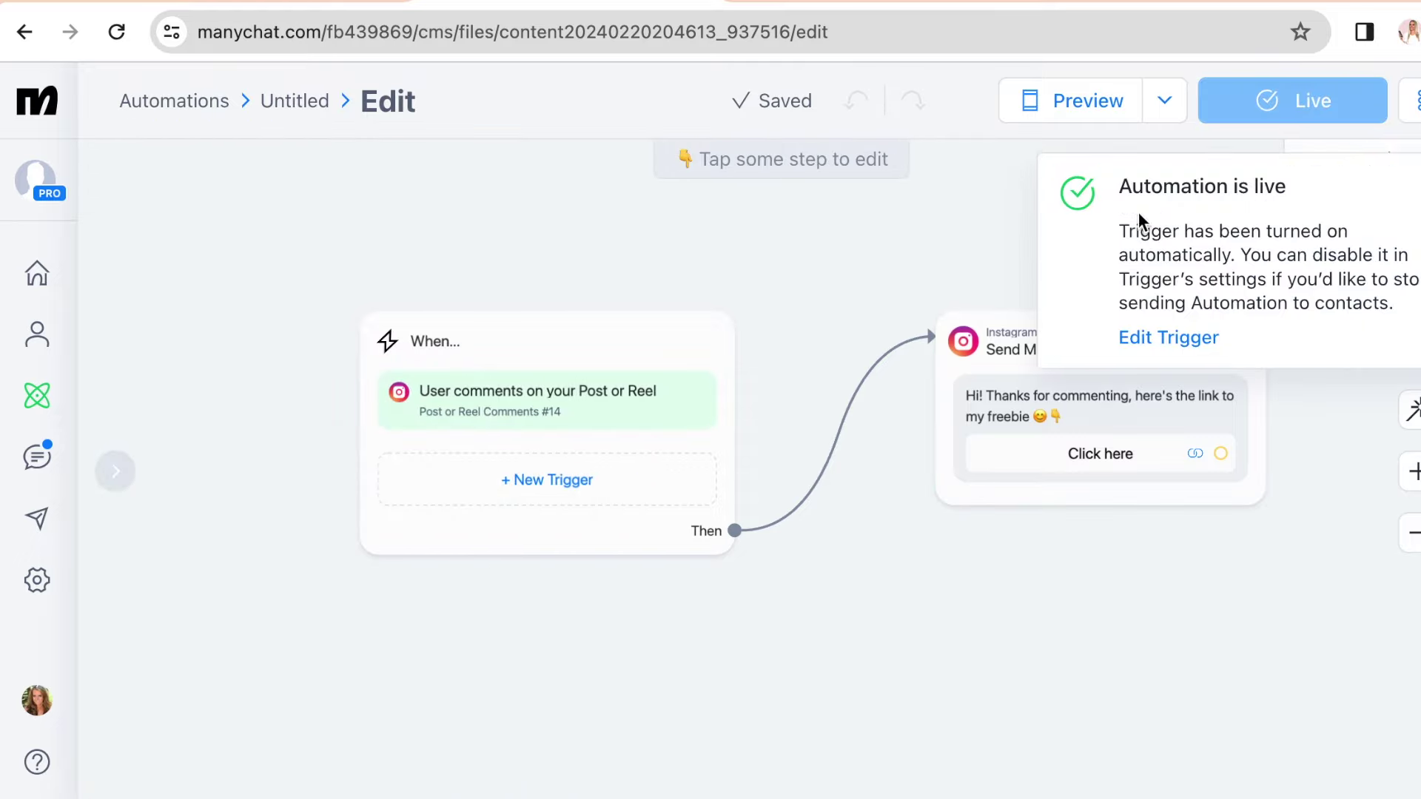